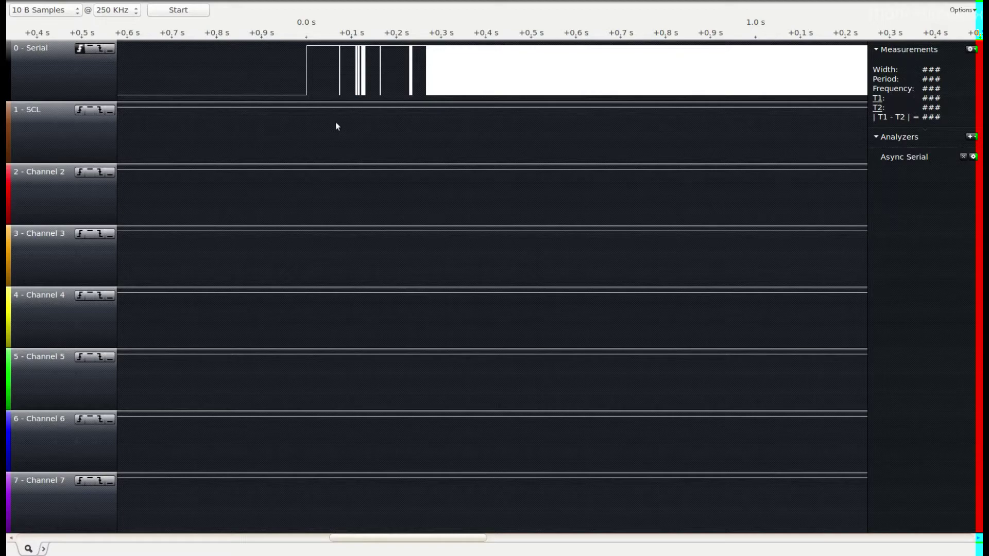
# Survey the full serial capture, from the rising edge at 0 s to the last burst near 2.7 s
pyautogui.scroll(-4, 448, 121)
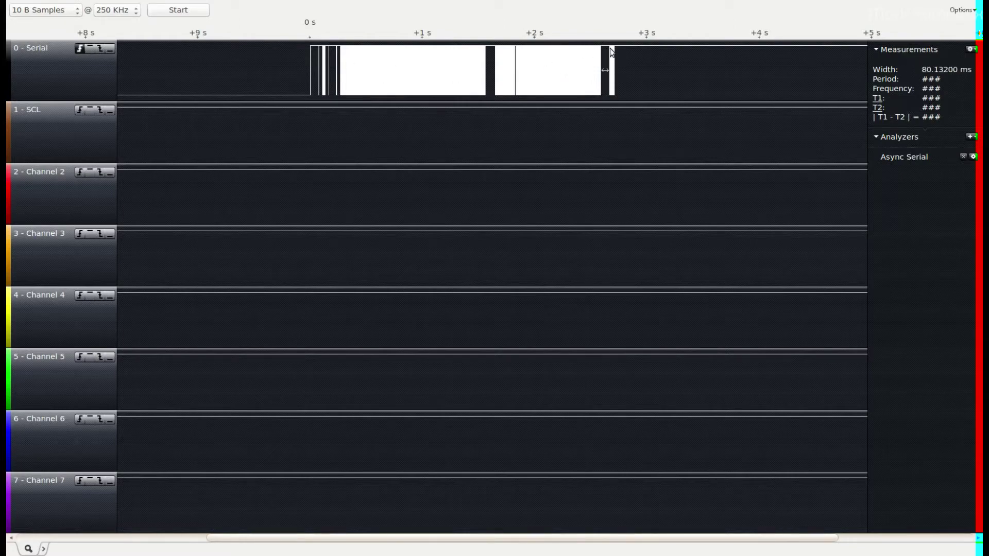
pyautogui.scroll(5, 609, 48)
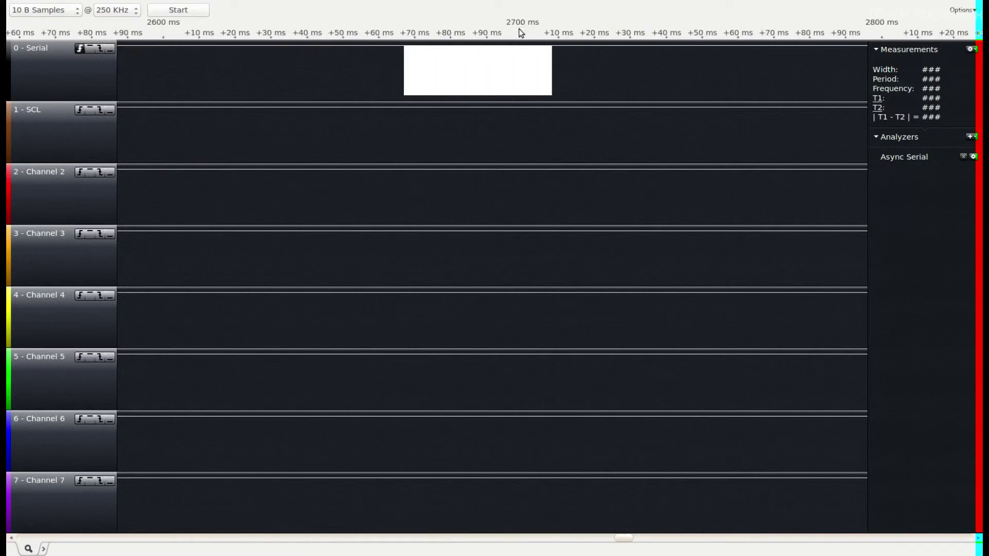
pyautogui.scroll(-6, 548, 49)
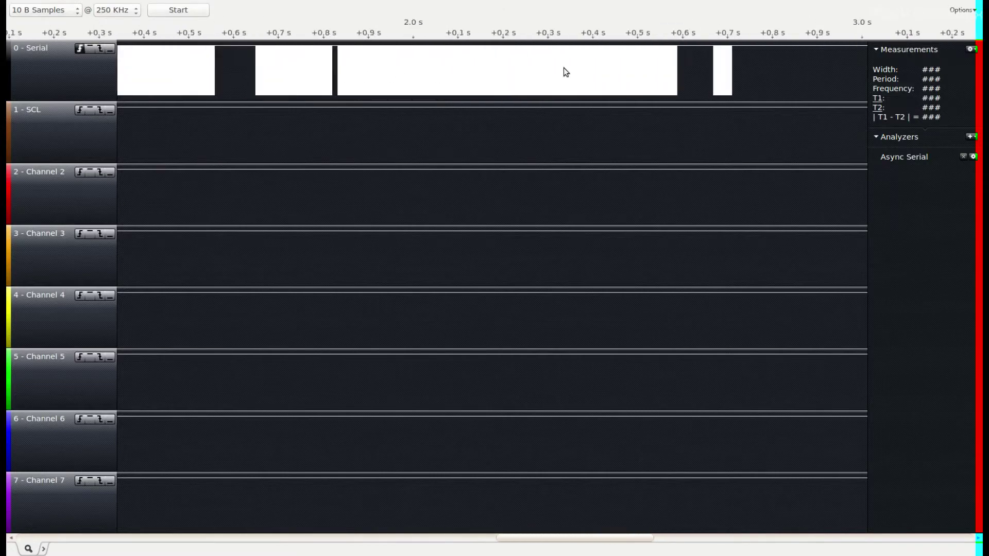
pyautogui.scroll(5, 462, 80)
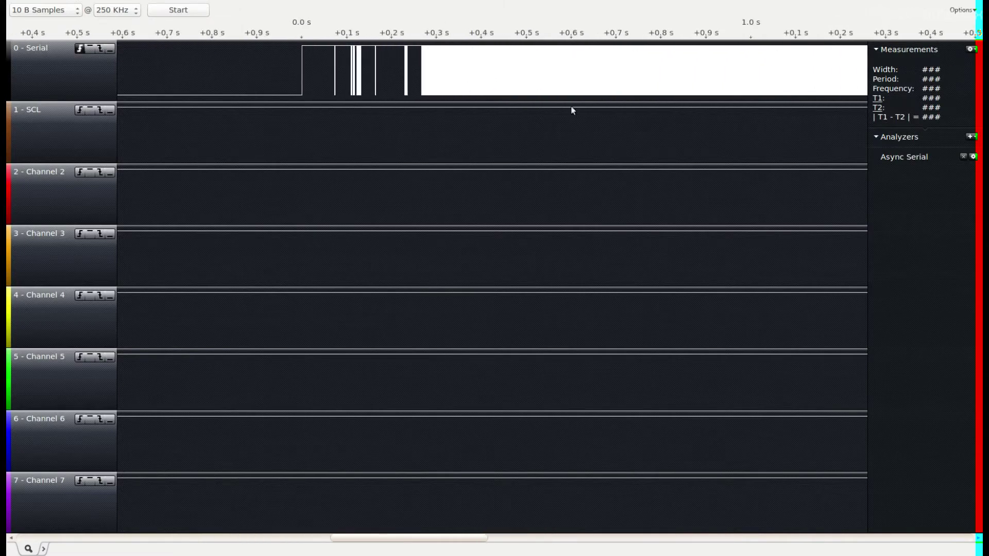
# Review the Async Serial analyzer's settings, including bit rate and framing, and close them without saving
pyautogui.click(972, 156)
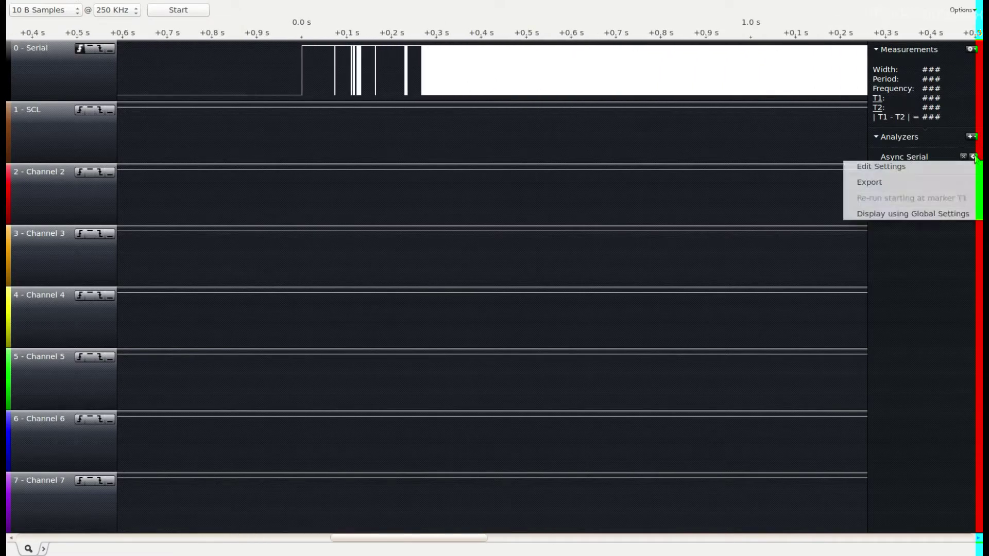
pyautogui.click(916, 165)
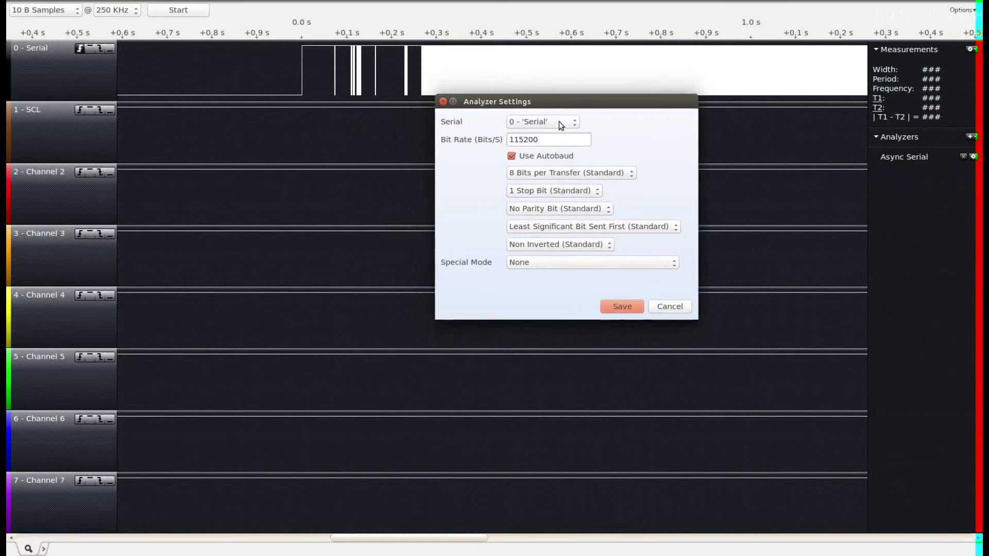
pyautogui.click(669, 308)
# Read the decoded characters of the first serial burst, about 73 ms after the start of the capture
pyautogui.scroll(5, 401, 82)
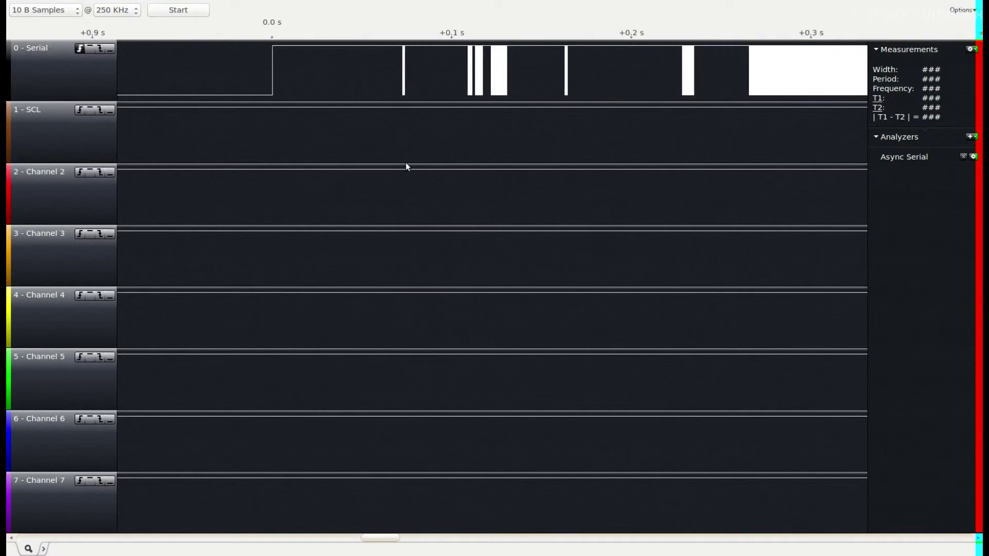
pyautogui.scroll(4, 304, 75)
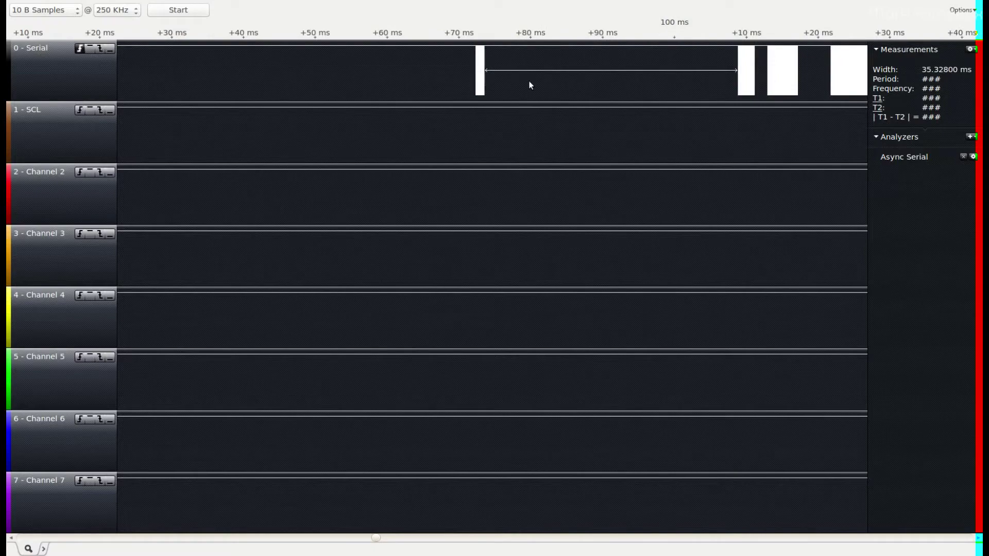
pyautogui.scroll(5, 449, 70)
pyautogui.moveTo(551, 70); pyautogui.dragTo(397, 67)
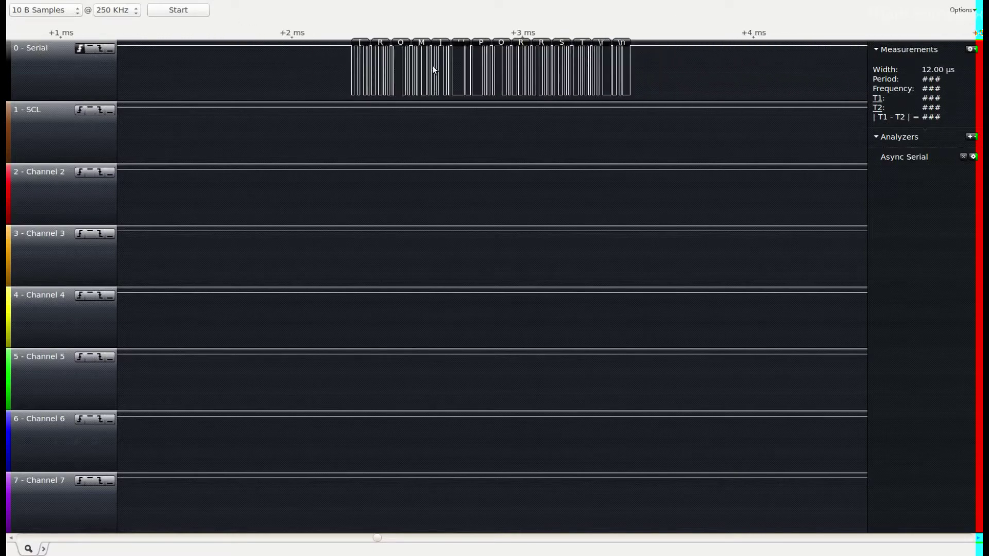
# Read the decoded characters of the second serial burst, near 109 ms
pyautogui.scroll(-6, 646, 78)
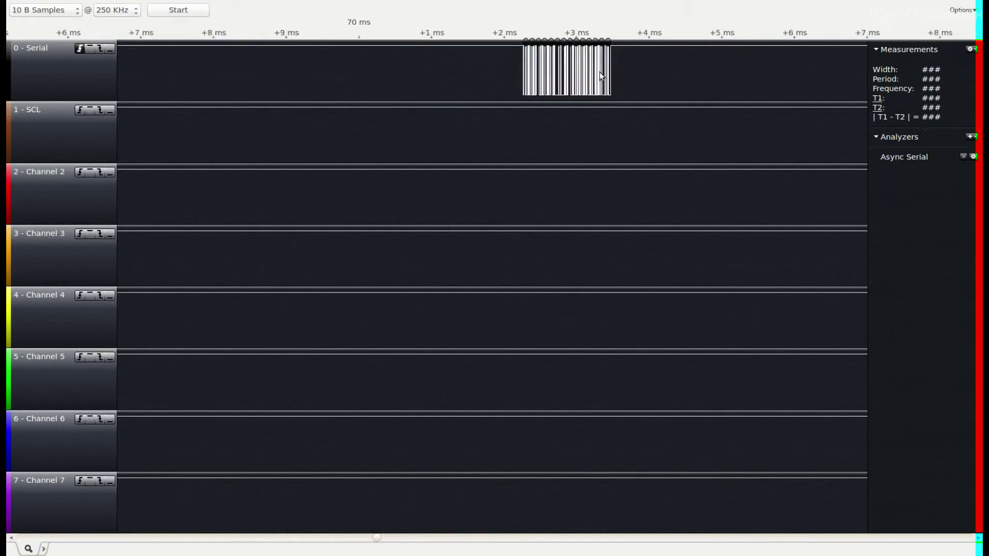
pyautogui.hscroll(5, 611, 66)
pyautogui.moveTo(612, 66); pyautogui.dragTo(627, 84)
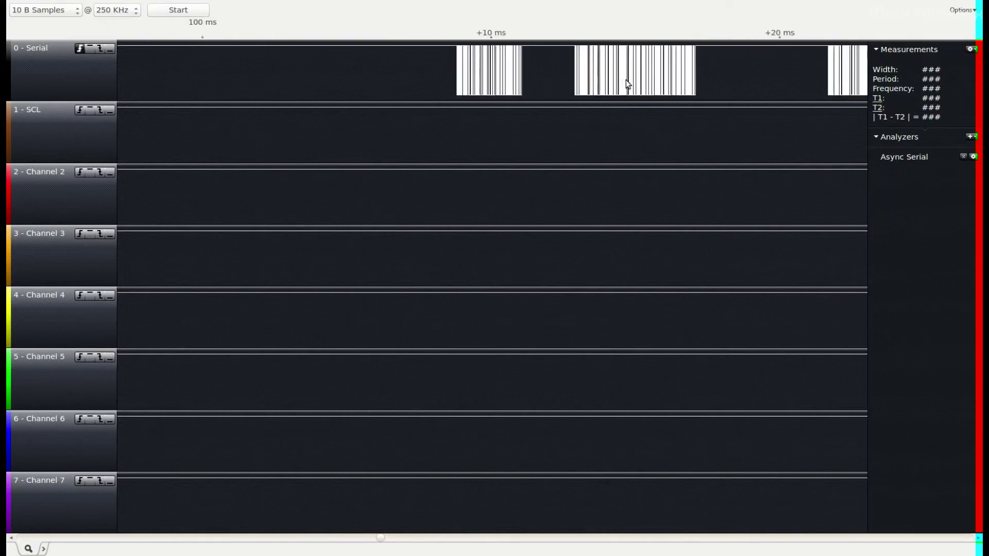
pyautogui.scroll(5, 483, 93)
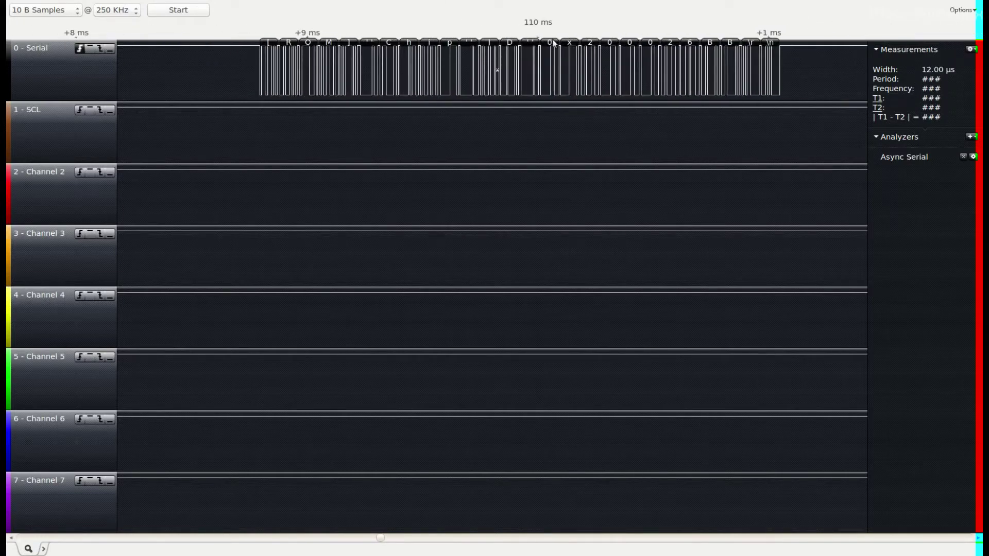
# Read the decoded text of the third serial burst from about 113 ms to its end near 117 ms
pyautogui.scroll(-3, 553, 42)
pyautogui.moveTo(585, 69); pyautogui.dragTo(376, 60)
pyautogui.scroll(2, 381, 62)
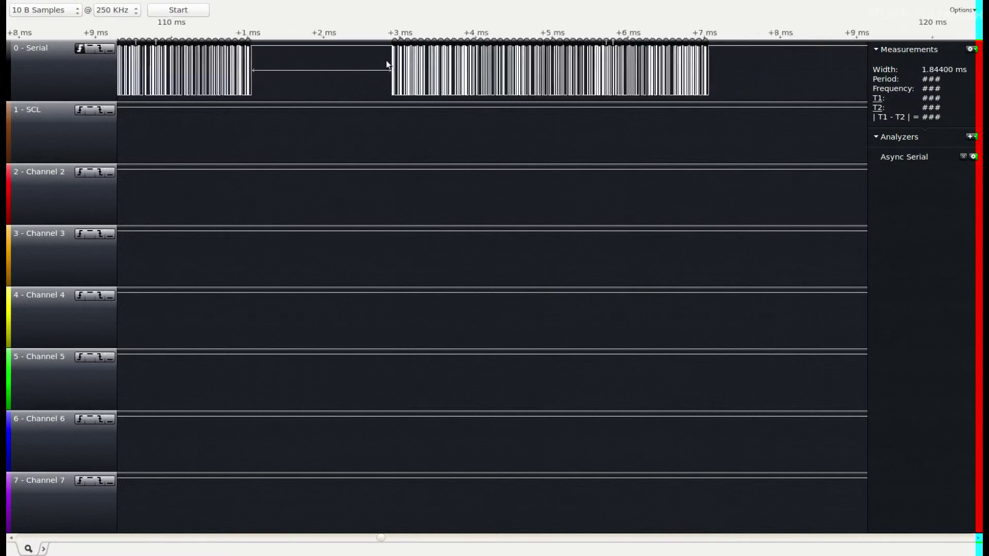
pyautogui.scroll(2, 388, 64)
pyautogui.moveTo(630, 77); pyautogui.dragTo(417, 61)
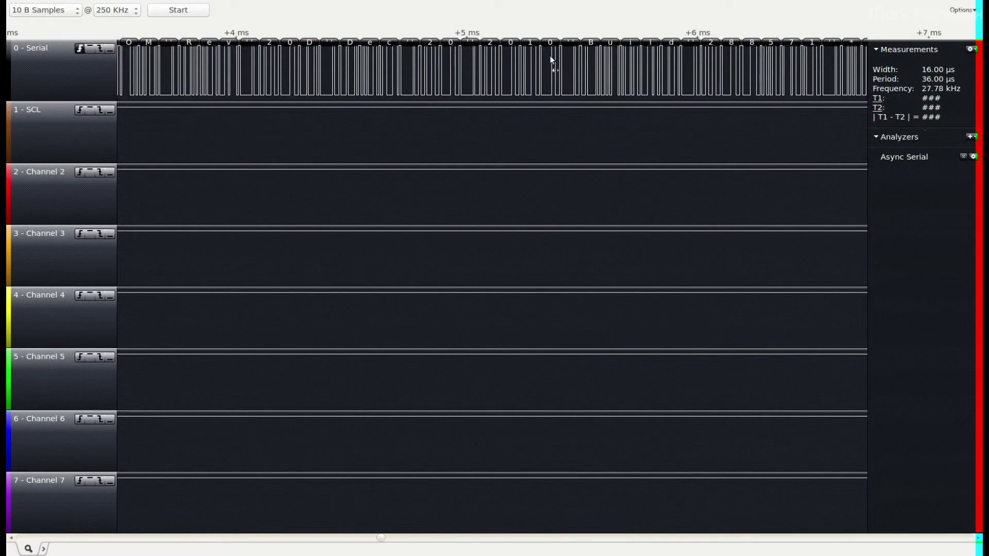
pyautogui.moveTo(551, 59); pyautogui.dragTo(456, 51)
pyautogui.moveTo(585, 54); pyautogui.dragTo(440, 56)
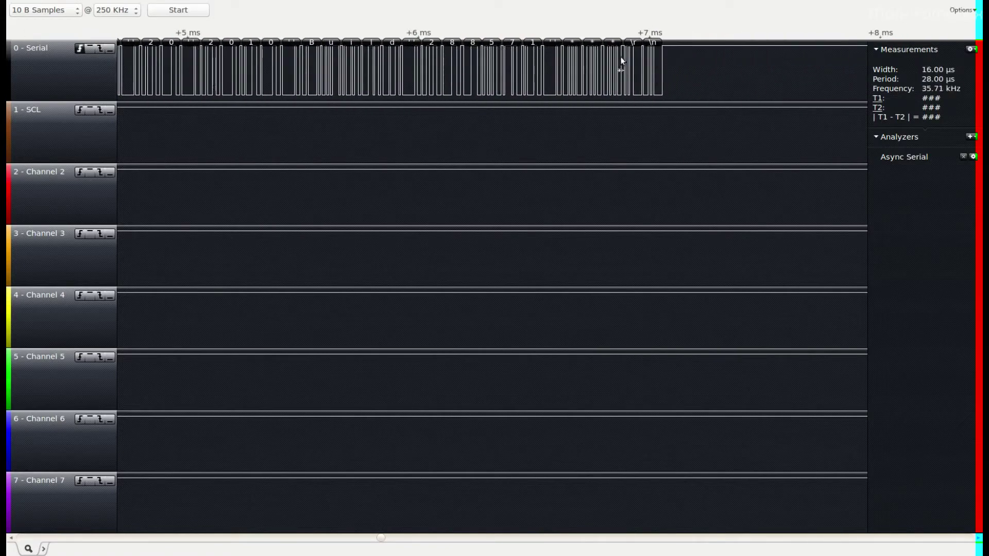
# Read the decoded text of the serial burst running from about 122 ms to 130 ms
pyautogui.scroll(-3, 622, 61)
pyautogui.moveTo(621, 61); pyautogui.dragTo(490, 63)
pyautogui.scroll(3, 490, 63)
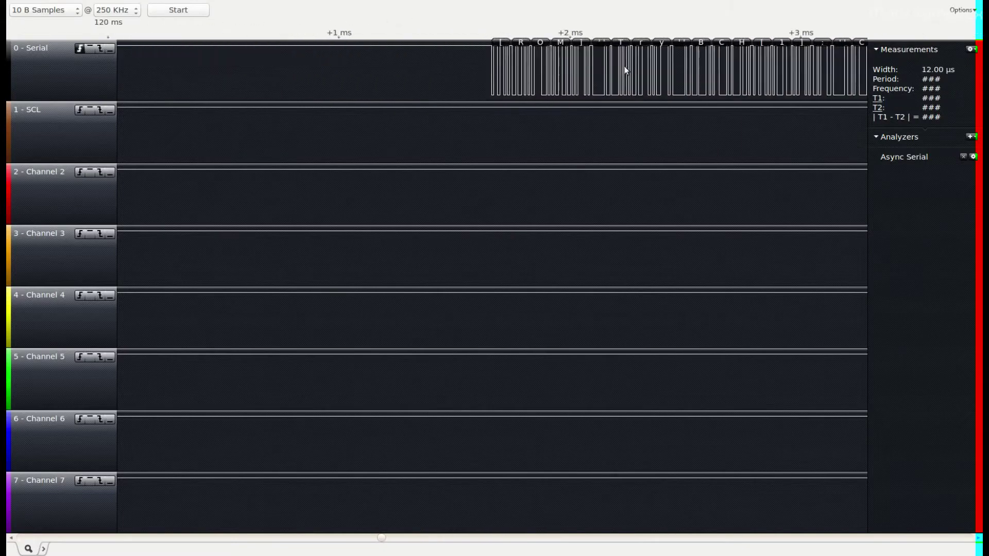
pyautogui.moveTo(626, 70); pyautogui.dragTo(400, 67)
pyautogui.moveTo(650, 70); pyautogui.dragTo(390, 73)
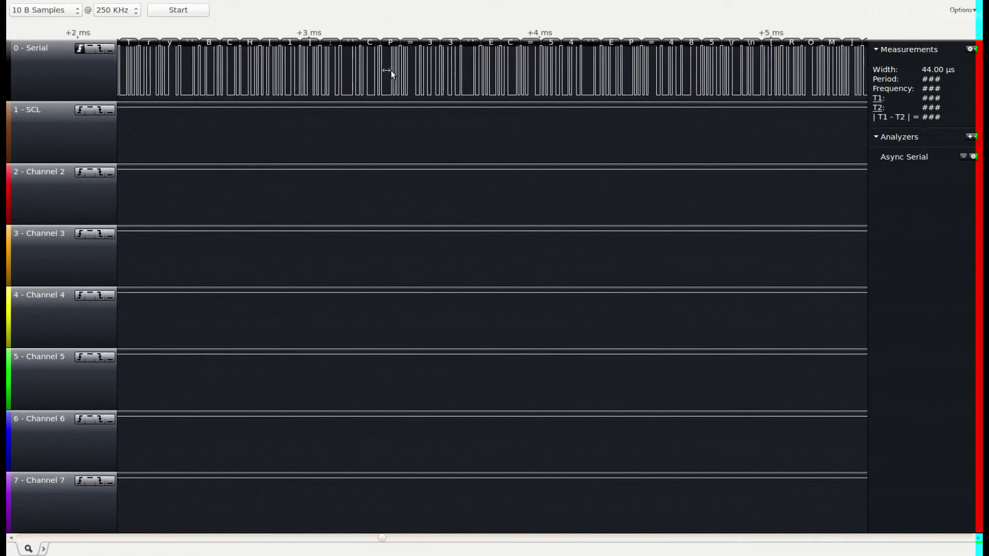
pyautogui.moveTo(659, 59); pyautogui.dragTo(459, 72)
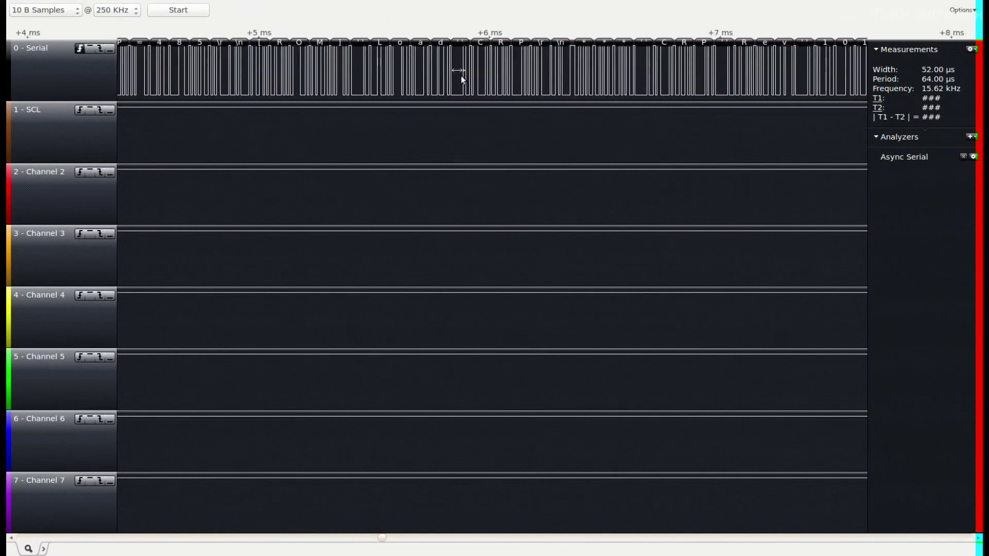
pyautogui.moveTo(656, 65); pyautogui.dragTo(370, 46)
pyautogui.moveTo(643, 65); pyautogui.dragTo(475, 88)
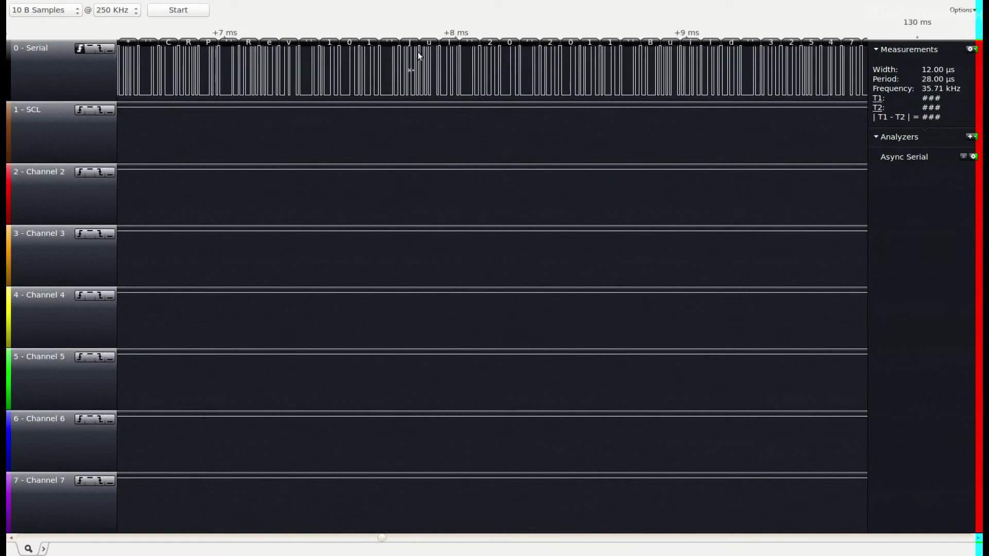
pyautogui.scroll(-3, 386, 75)
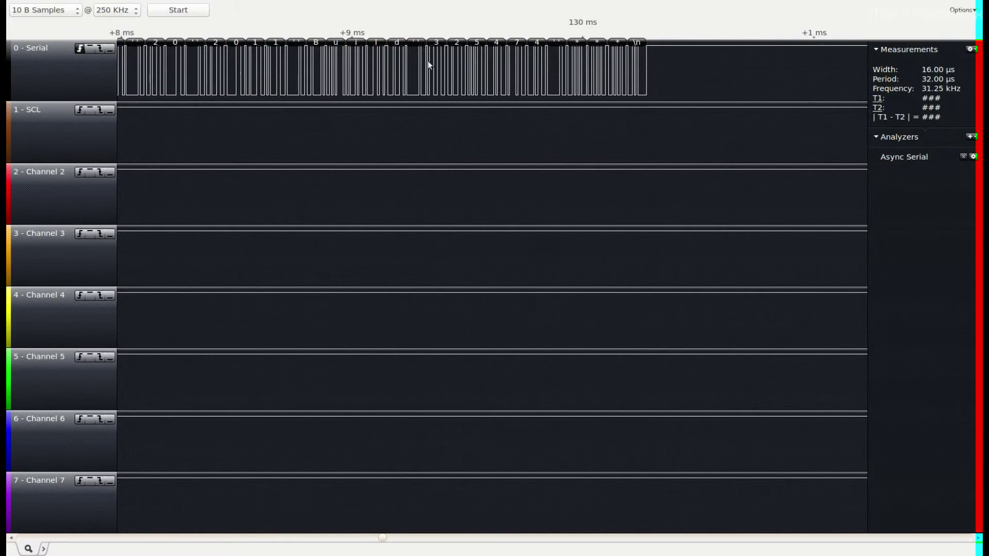
# Inspect the decoded characters of the two separate serial bursts near 163 ms and 228 ms
pyautogui.scroll(-3, 640, 66)
pyautogui.scroll(-5, 454, 74)
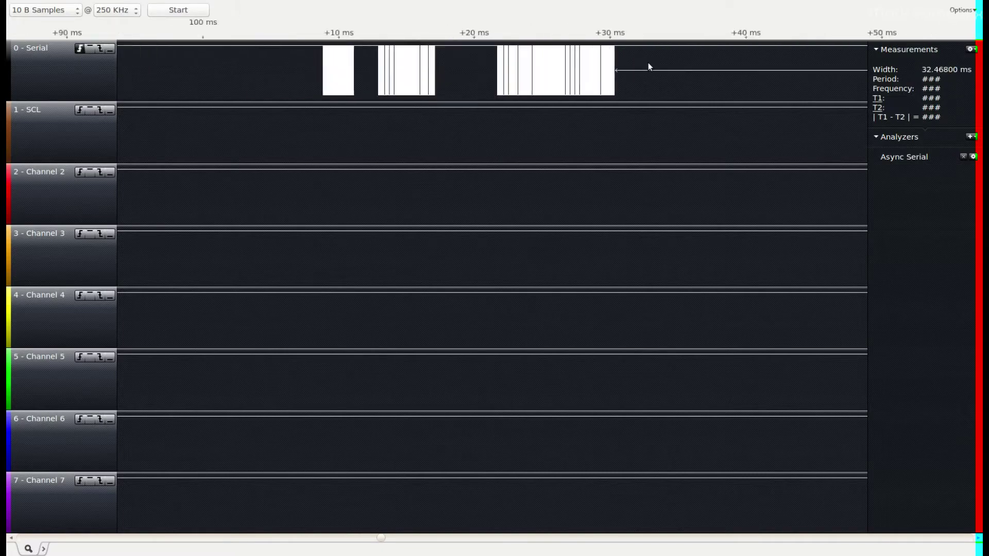
pyautogui.scroll(10, 483, 71)
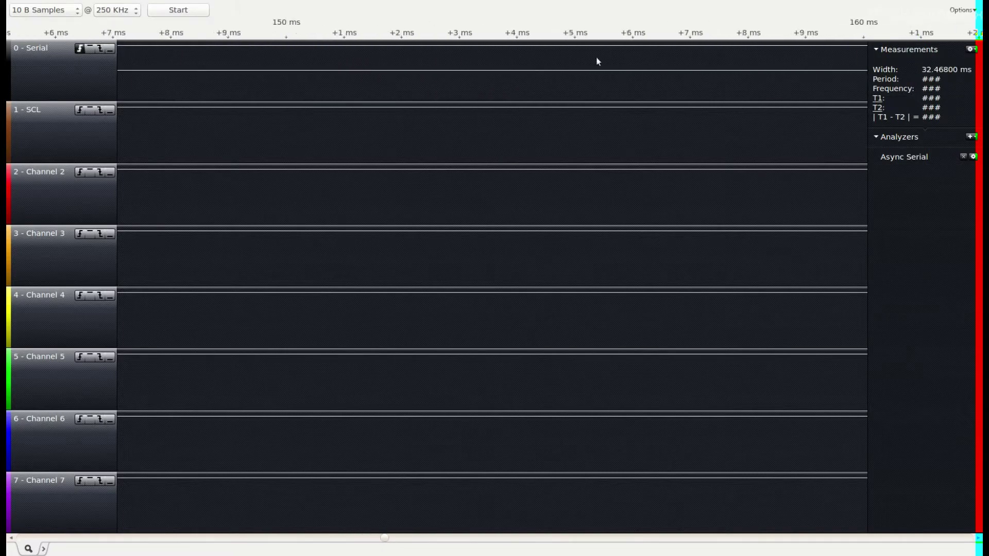
pyautogui.scroll(1, 470, 74)
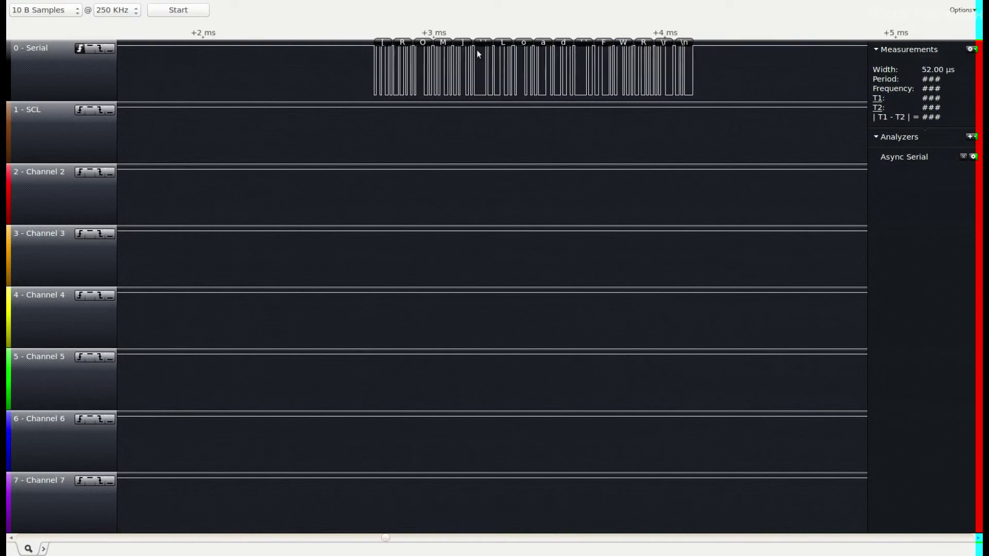
pyautogui.scroll(-5, 633, 61)
pyautogui.scroll(5, 440, 67)
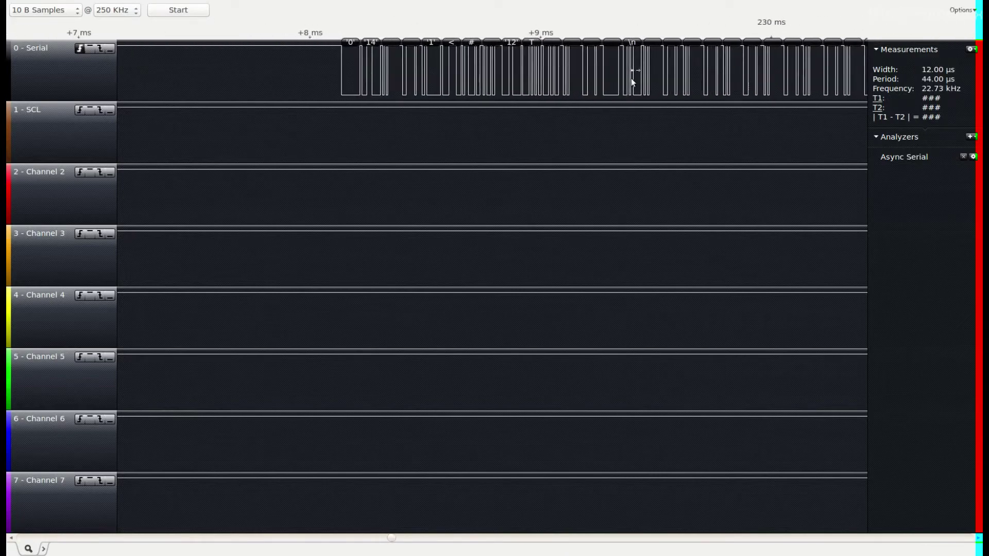
# Inspect the decoded bytes at the start of the long continuous data block, near 266 ms
pyautogui.scroll(-6, 626, 78)
pyautogui.scroll(-3, 520, 82)
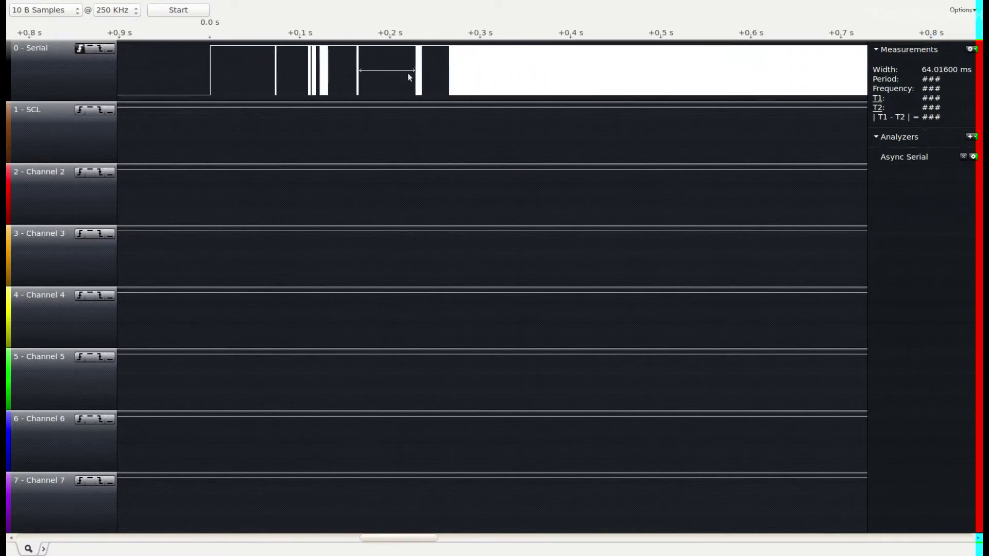
pyautogui.moveTo(640, 76); pyautogui.dragTo(446, 69)
pyautogui.scroll(5, 446, 68)
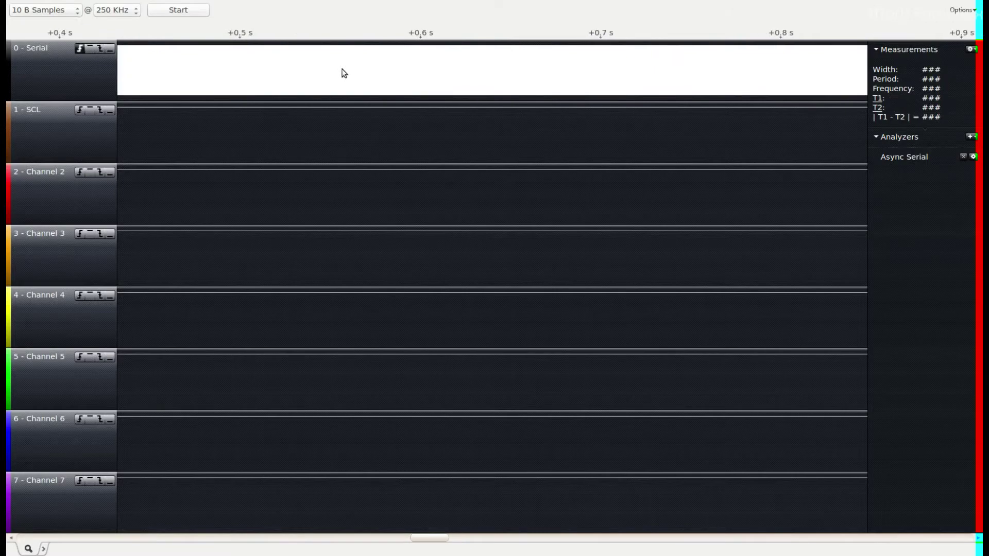
pyautogui.scroll(3, 522, 77)
pyautogui.scroll(5, 417, 78)
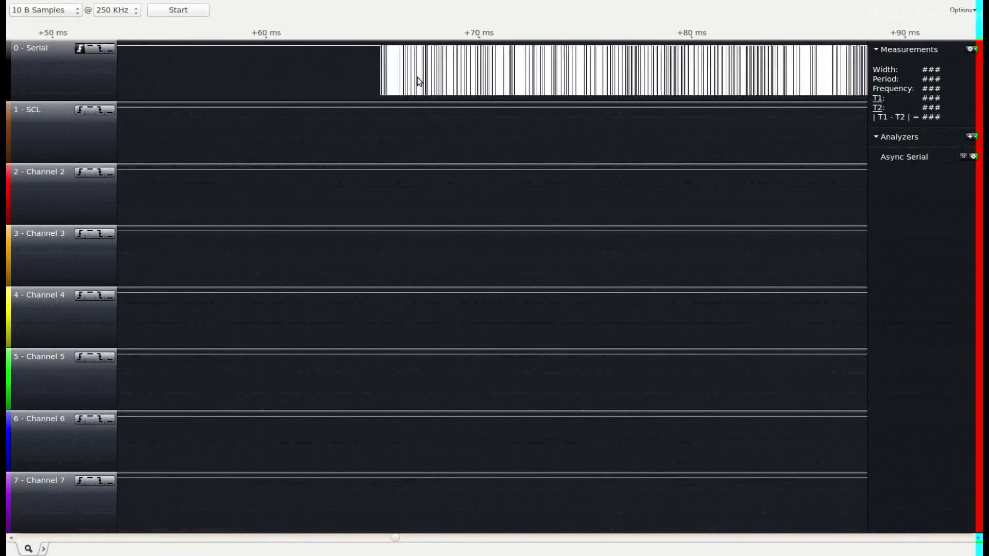
pyautogui.hscroll(10, 567, 95)
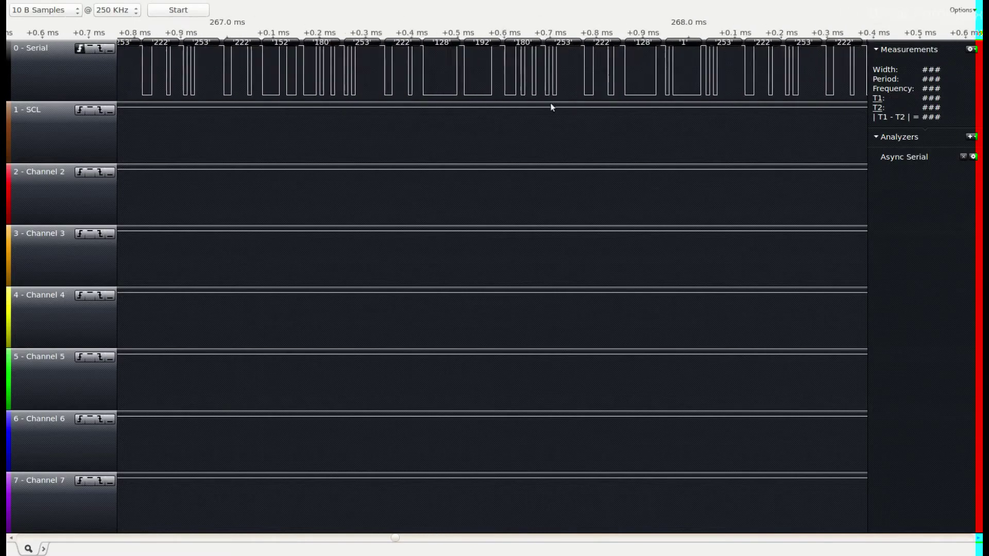
# Examine the decoded bytes further along the long data block, up to about 280 ms
pyautogui.hscroll(20, 566, 95)
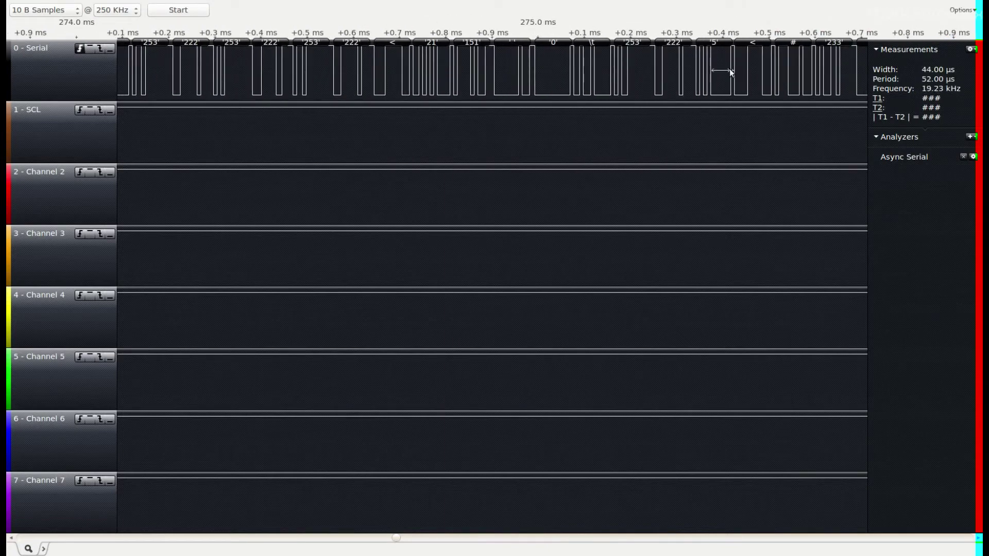
pyautogui.hscroll(10, 588, 84)
pyautogui.hscroll(10, 483, 81)
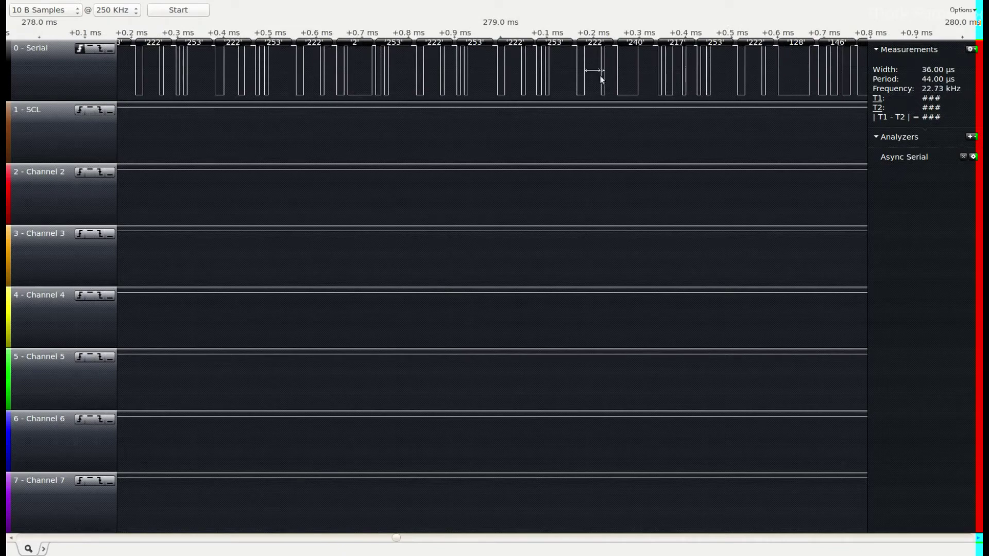
pyautogui.moveTo(788, 67); pyautogui.dragTo(689, 81)
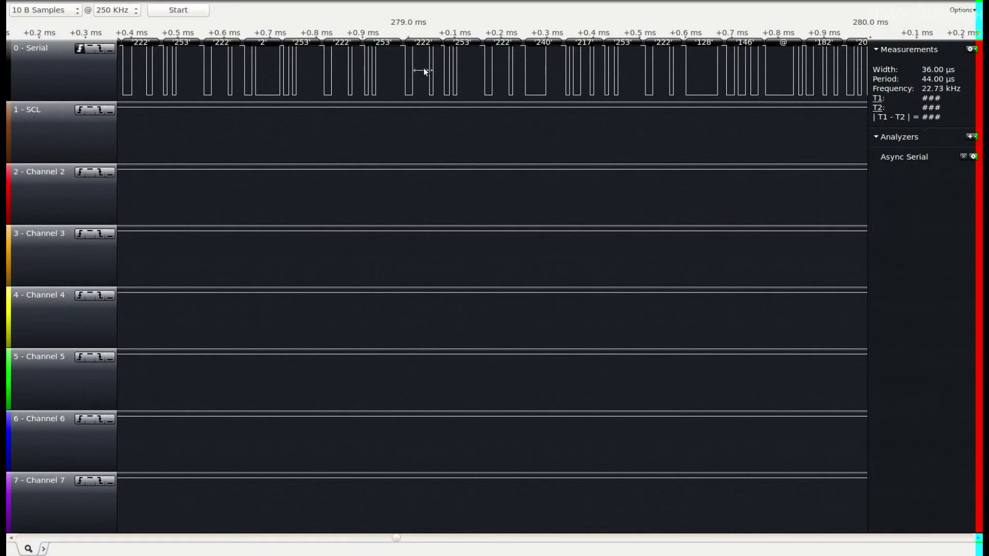
# Examine the full extent of the long data block and the gap that follows it near 1.6 s
pyautogui.scroll(-8, 424, 68)
pyautogui.scroll(-4, 475, 75)
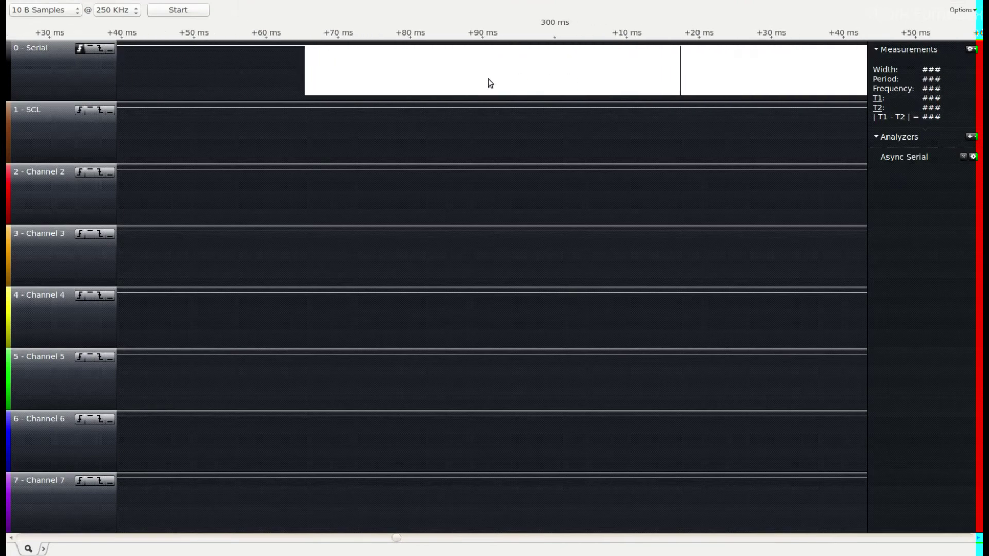
pyautogui.hscroll(10, 490, 83)
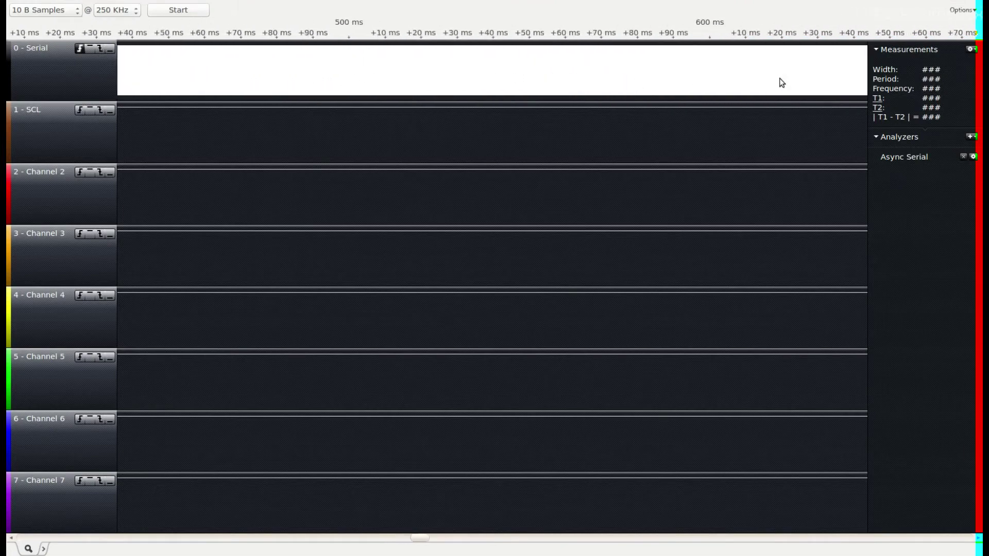
pyautogui.scroll(-4, 782, 82)
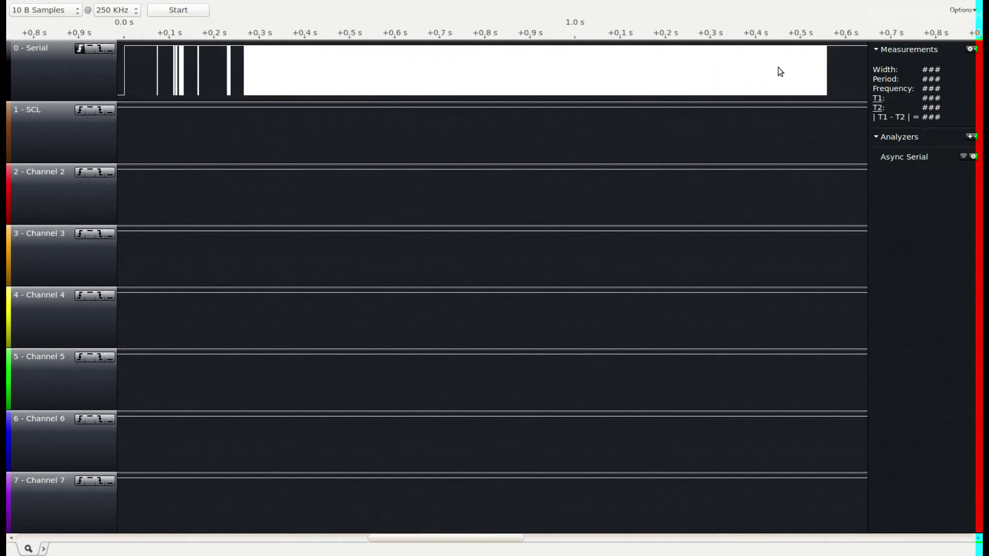
pyautogui.scroll(-2, 780, 71)
pyautogui.moveTo(696, 75); pyautogui.dragTo(547, 78)
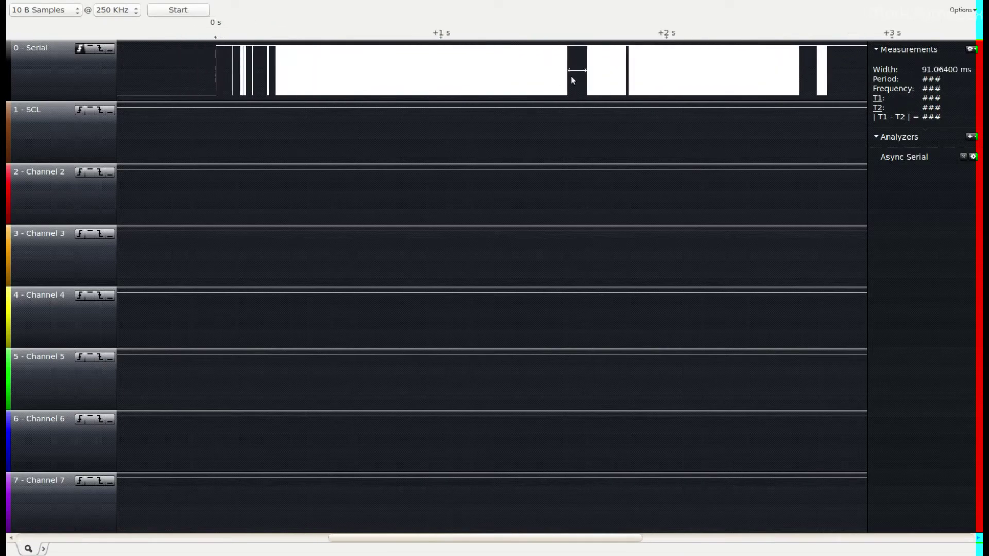
# Review the overall serial capture, from the short early bursts to the final burst near 2.7 s
pyautogui.moveTo(649, 82)
pyautogui.mouseDown()
pyautogui.moveTo(446, 73)
pyautogui.moveTo(638, 81)
pyautogui.mouseUp()
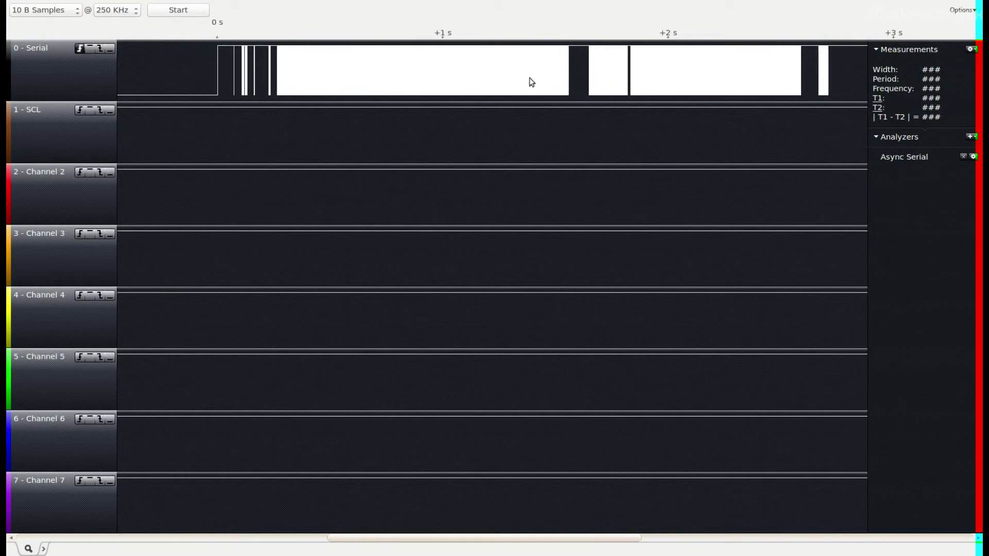
pyautogui.moveTo(243, 59)
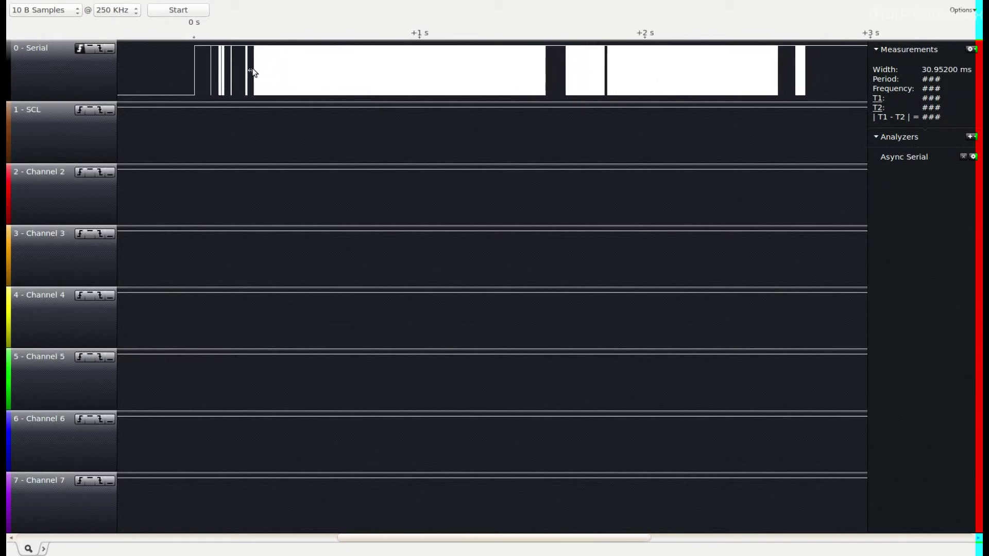
pyautogui.moveTo(305, 79); pyautogui.dragTo(493, 80)
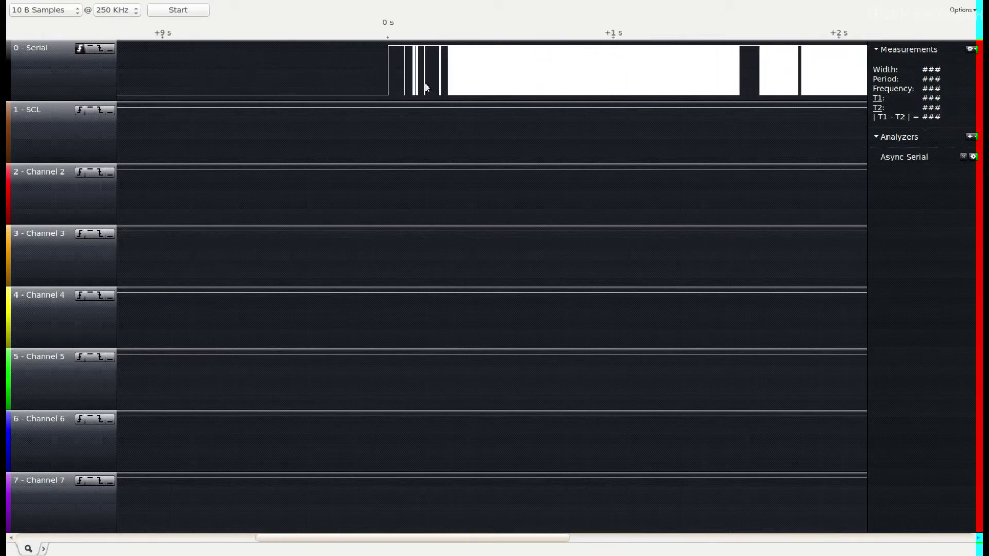
pyautogui.hscroll(3, 443, 87)
pyautogui.hscroll(1, 464, 83)
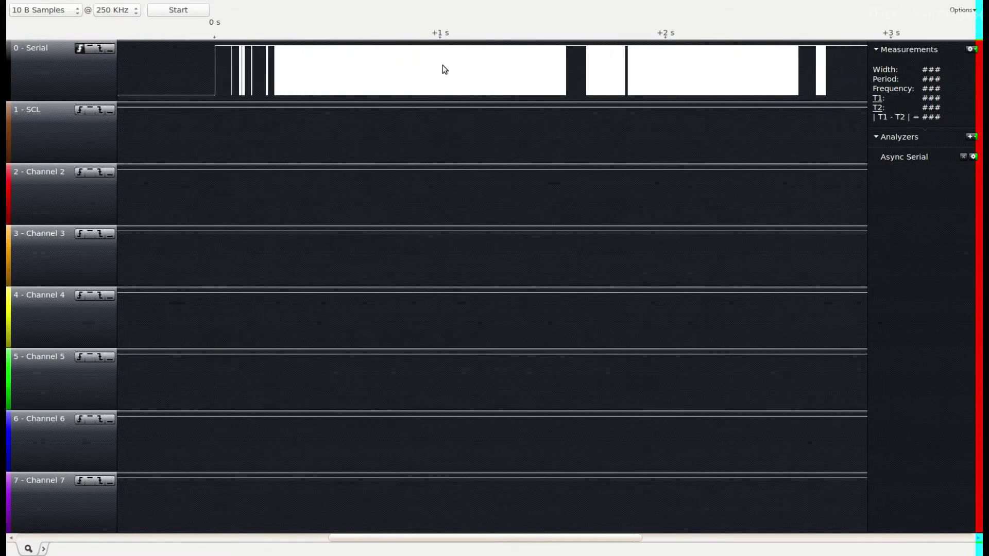
# Examine the decoded bytes of the long data block from about 294 ms back to 289 ms
pyautogui.scroll(8, 330, 73)
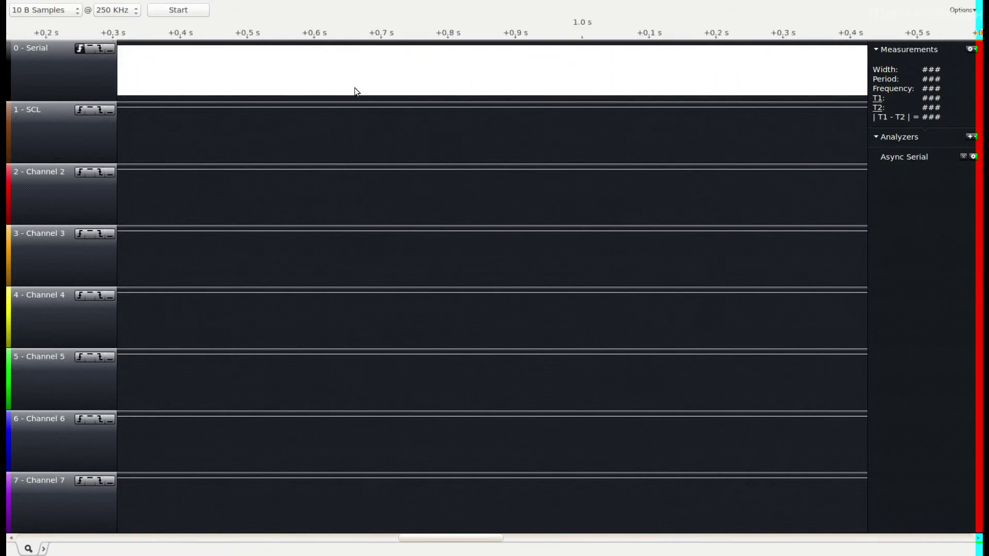
pyautogui.scroll(5, 454, 87)
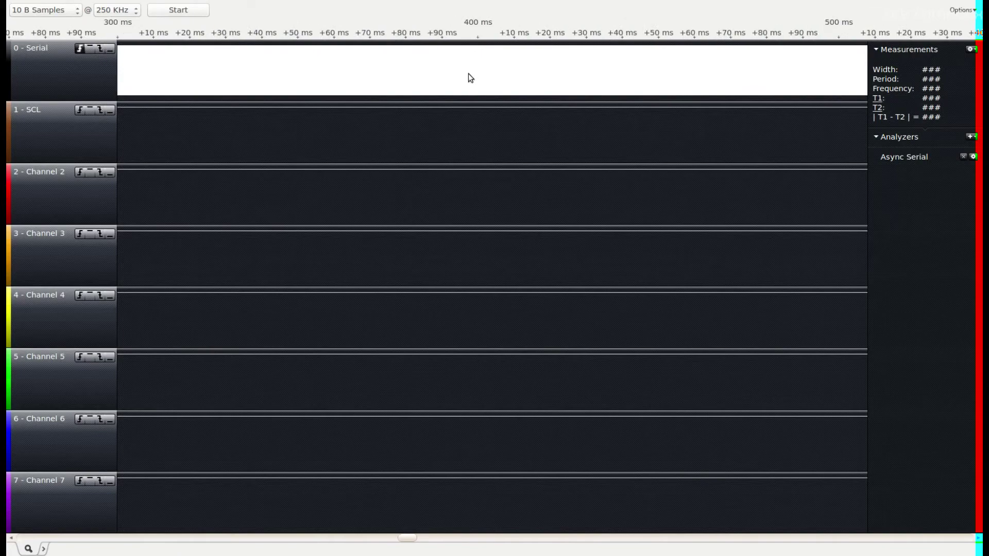
pyautogui.scroll(8, 613, 71)
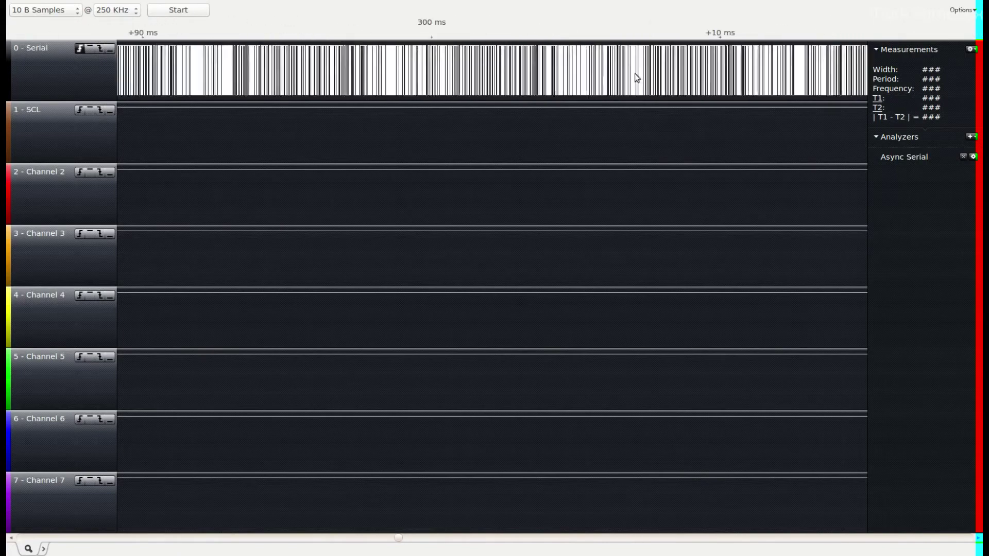
pyautogui.scroll(2, 453, 85)
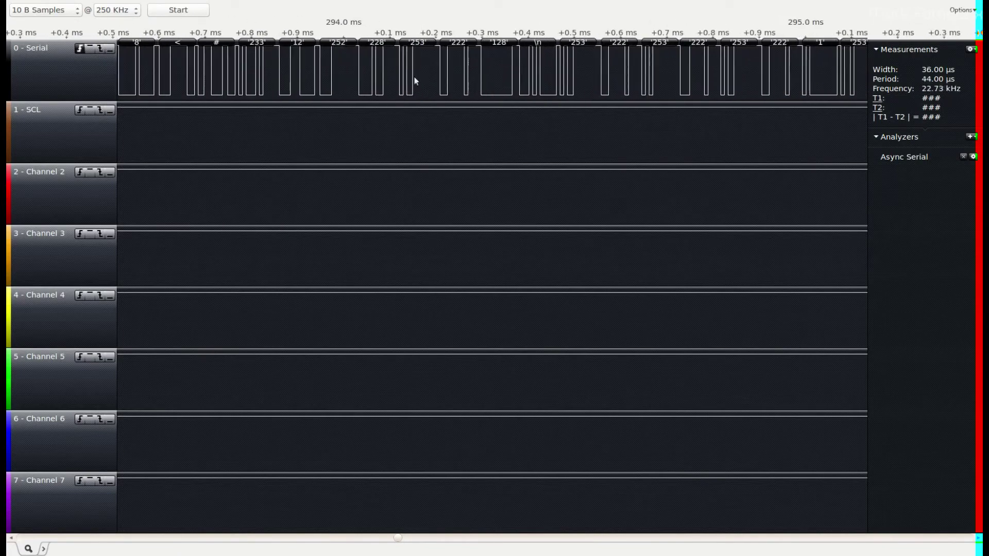
pyautogui.moveTo(412, 82); pyautogui.dragTo(723, 73)
pyautogui.moveTo(313, 73); pyautogui.dragTo(706, 81)
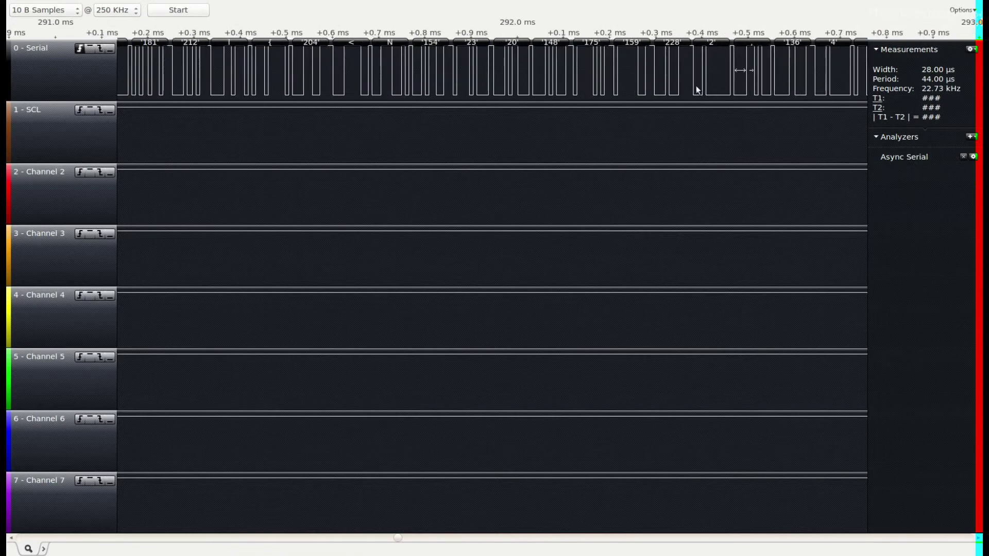
pyautogui.moveTo(208, 77); pyautogui.dragTo(718, 79)
pyautogui.moveTo(315, 72); pyautogui.dragTo(726, 73)
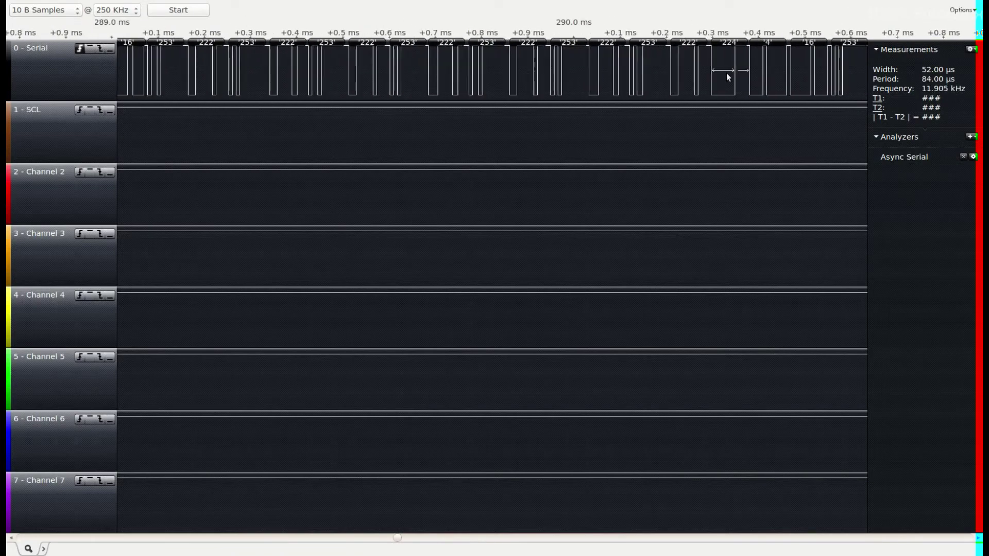
# Examine the decoded bytes of the long data block backward from about 289 ms to 280 ms
pyautogui.moveTo(207, 67); pyautogui.dragTo(706, 63)
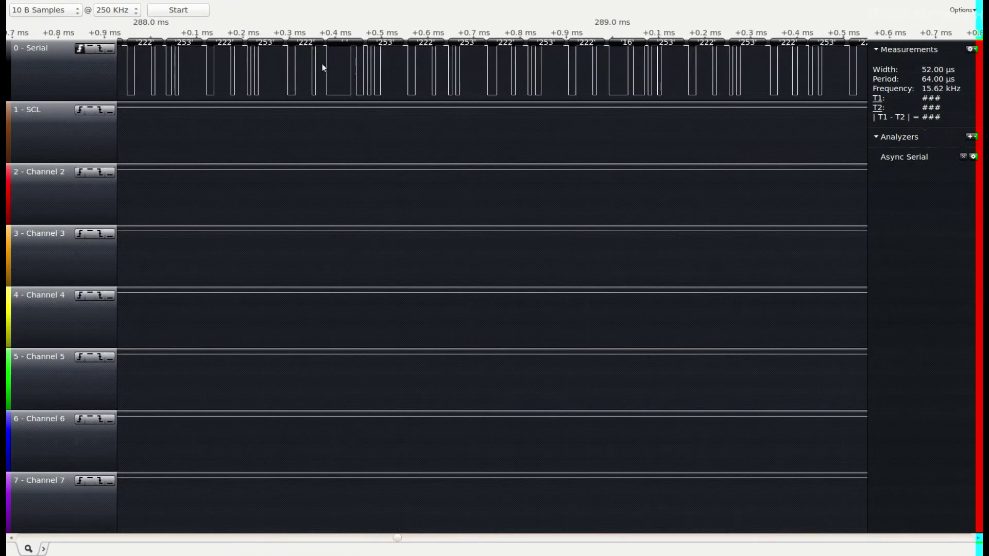
pyautogui.moveTo(324, 67); pyautogui.dragTo(770, 84)
pyautogui.moveTo(303, 67); pyautogui.dragTo(740, 77)
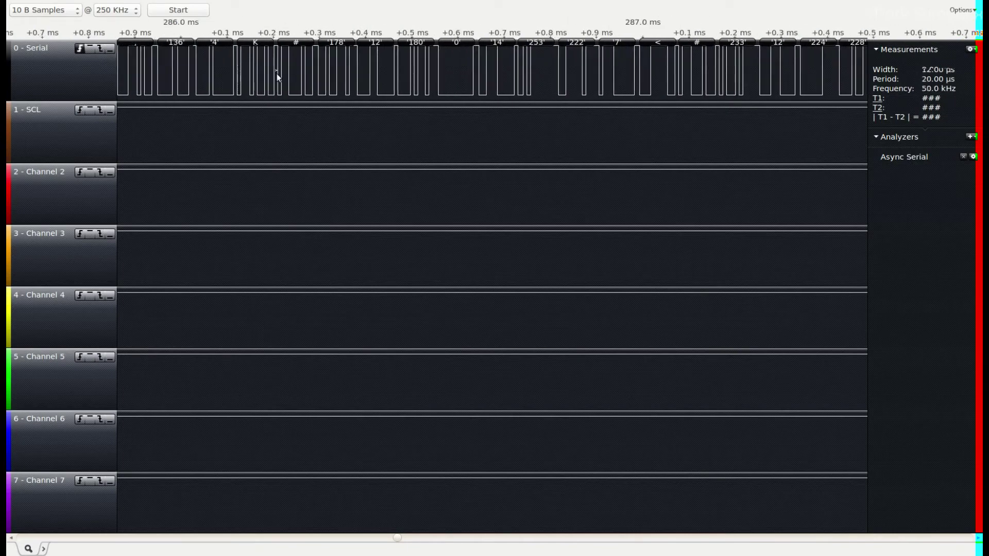
pyautogui.moveTo(278, 78); pyautogui.dragTo(704, 79)
pyautogui.moveTo(254, 75); pyautogui.dragTo(757, 74)
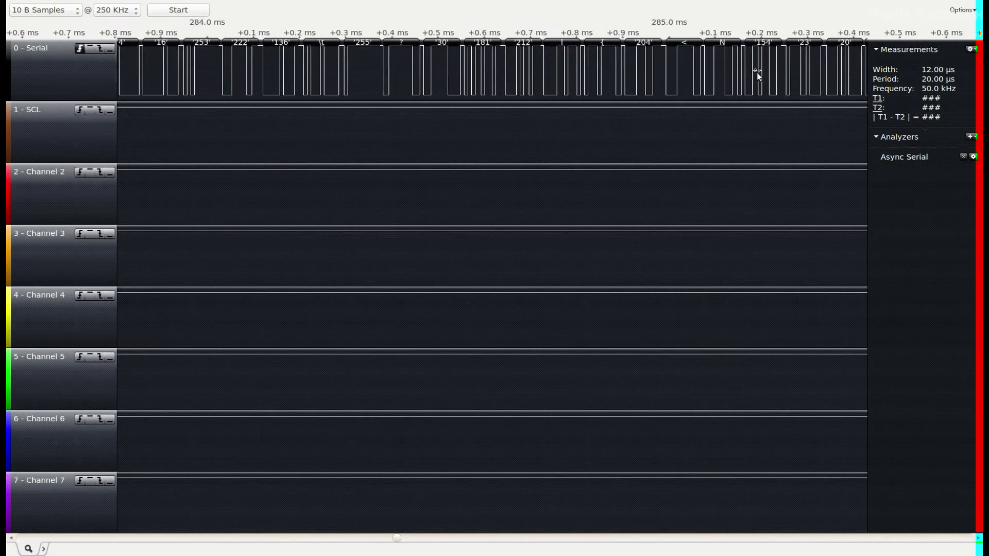
pyautogui.moveTo(151, 62); pyautogui.dragTo(623, 72)
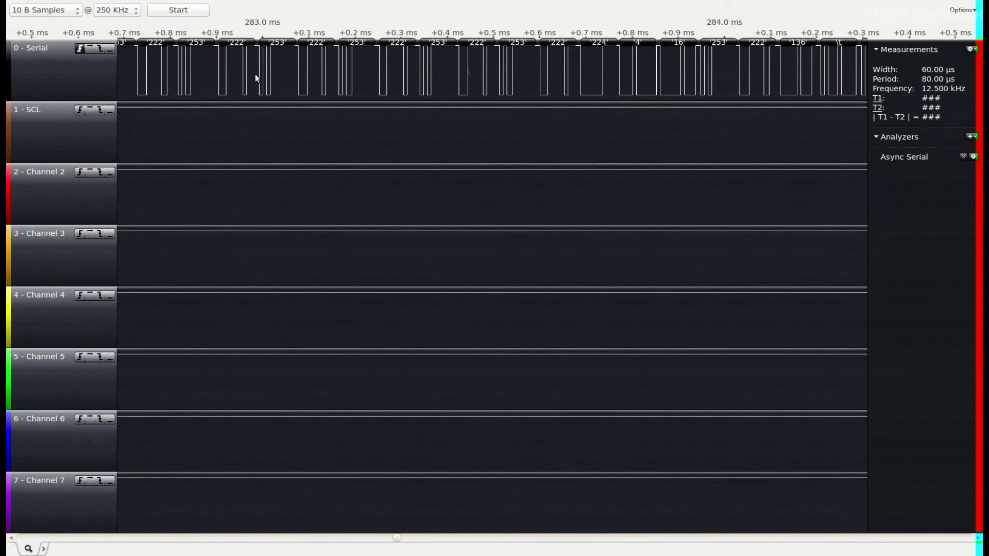
pyautogui.moveTo(254, 74); pyautogui.dragTo(601, 69)
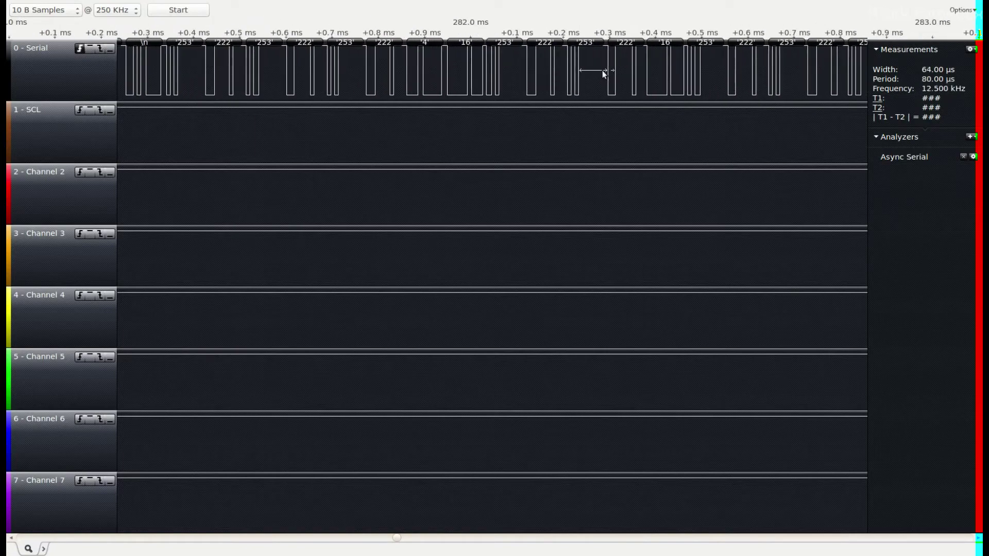
pyautogui.moveTo(153, 66); pyautogui.dragTo(732, 82)
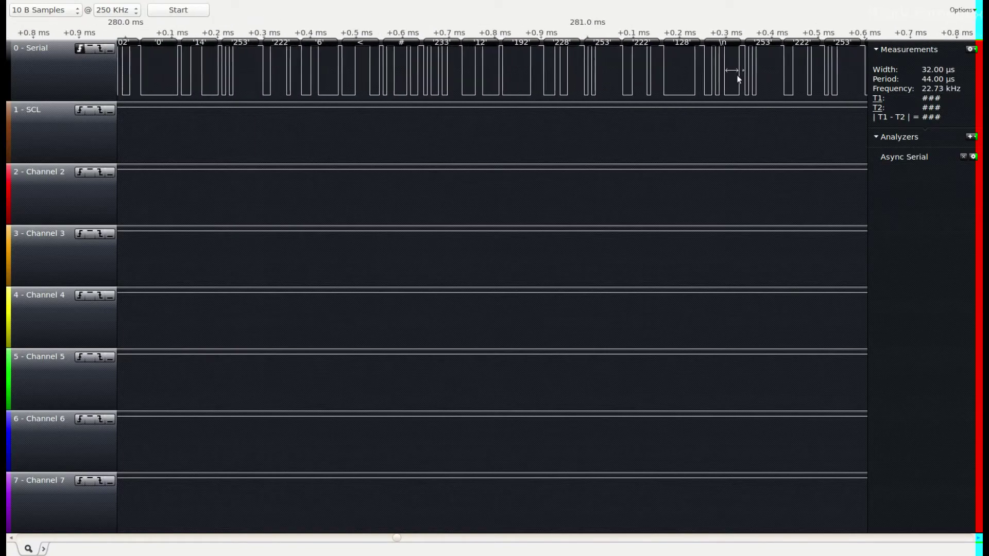
# Continue reading the long data block's decoded bytes backward from about 280 ms to 270 ms
pyautogui.moveTo(273, 93)
pyautogui.mouseDown()
pyautogui.moveTo(589, 78)
pyautogui.moveTo(443, 95)
pyautogui.mouseUp()
pyautogui.moveTo(124, 78); pyautogui.dragTo(610, 69)
pyautogui.moveTo(239, 70); pyautogui.dragTo(560, 66)
pyautogui.moveTo(124, 72)
pyautogui.mouseDown()
pyautogui.moveTo(508, 76)
pyautogui.moveTo(316, 88)
pyautogui.moveTo(596, 84)
pyautogui.mouseUp()
pyautogui.moveTo(155, 77); pyautogui.dragTo(592, 73)
pyautogui.moveTo(309, 77); pyautogui.dragTo(658, 80)
pyautogui.moveTo(463, 77); pyautogui.dragTo(637, 66)
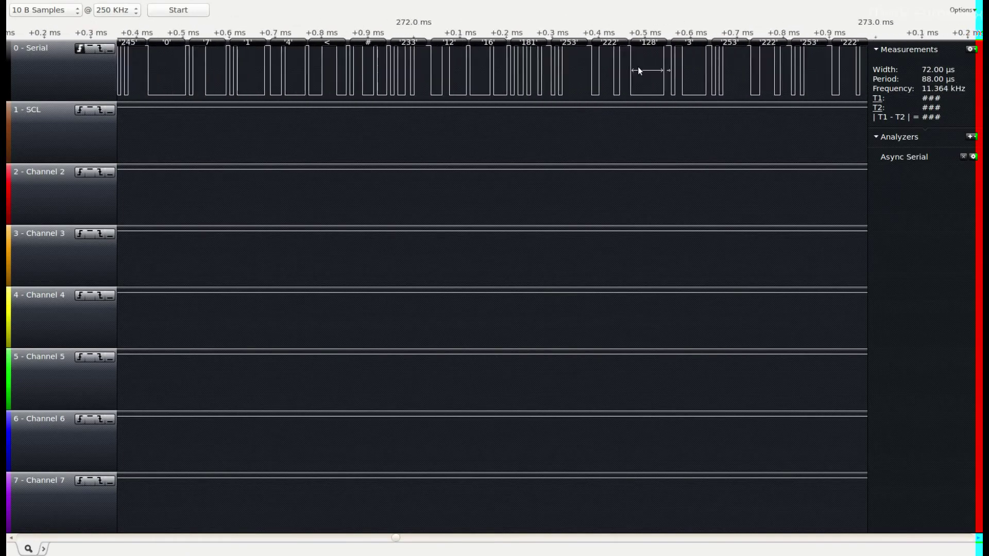
pyautogui.moveTo(288, 67); pyautogui.dragTo(476, 66)
pyautogui.moveTo(155, 70); pyautogui.dragTo(670, 67)
pyautogui.moveTo(232, 67); pyautogui.dragTo(410, 66)
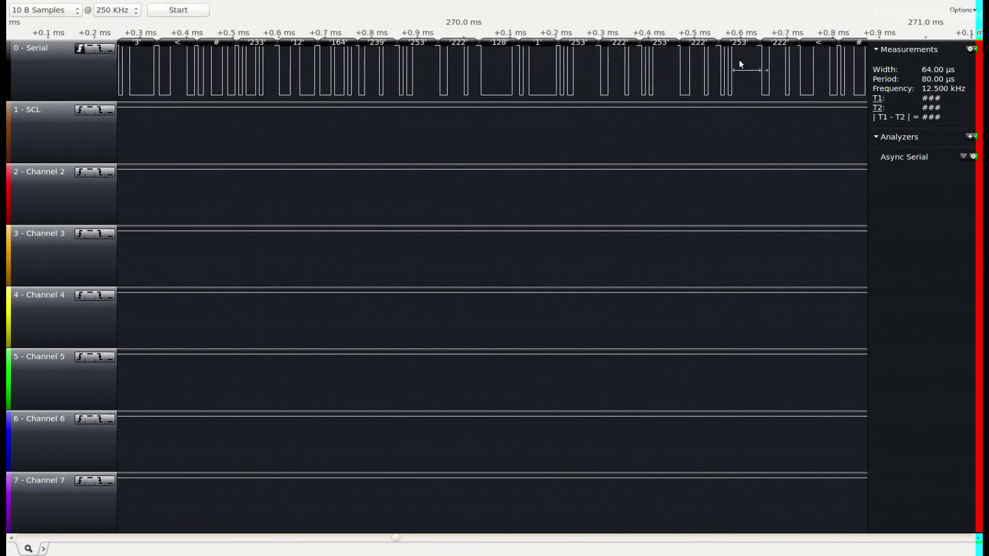
# Examine where the long data block starts near 266 ms and how it fits into the whole capture
pyautogui.scroll(-10, 601, 78)
pyautogui.moveTo(517, 77); pyautogui.dragTo(479, 76)
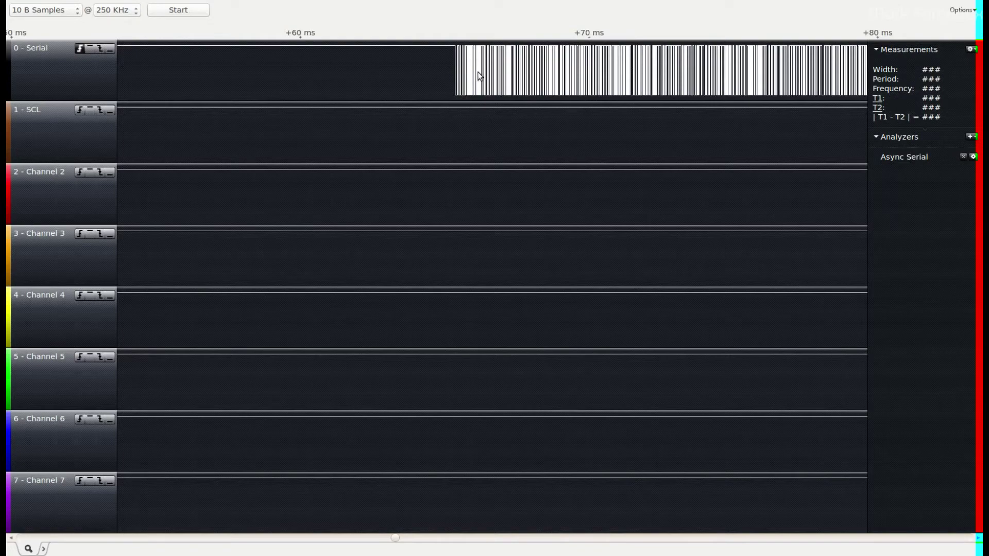
pyautogui.scroll(-8, 518, 80)
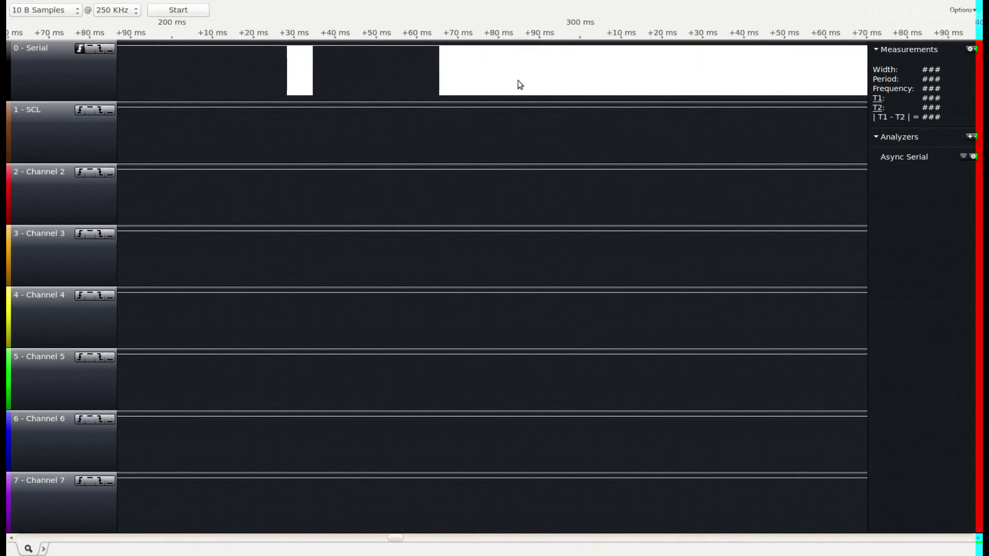
pyautogui.scroll(-6, 517, 80)
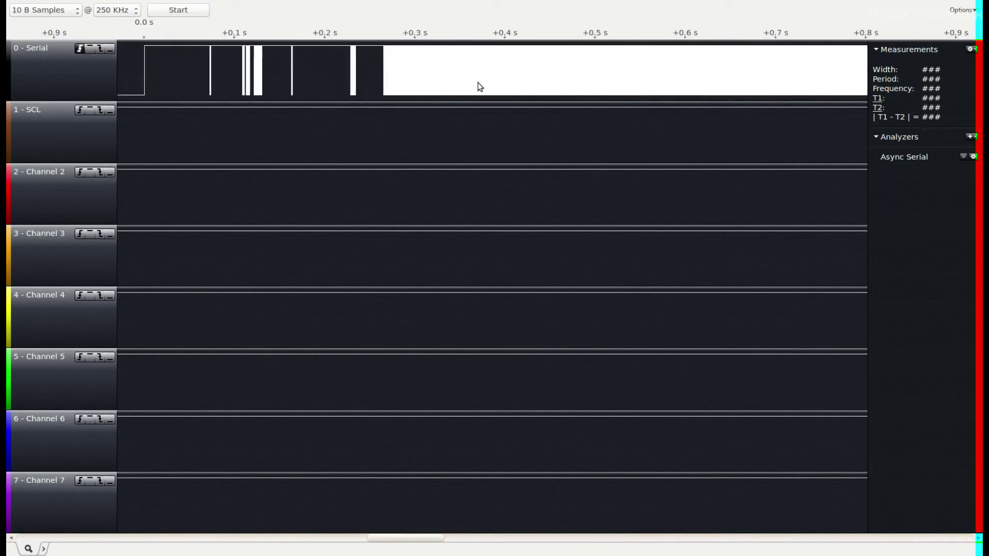
pyautogui.scroll(-4, 466, 81)
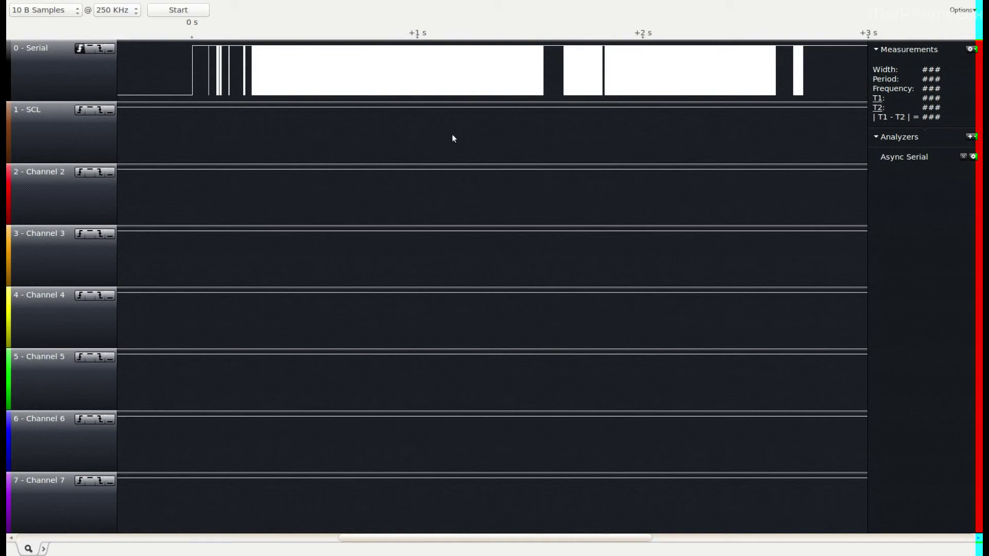
# Examine the spacing of the short serial bursts that precede the long data block, between 0 and 0.3 s
pyautogui.moveTo(315, 78); pyautogui.dragTo(505, 86)
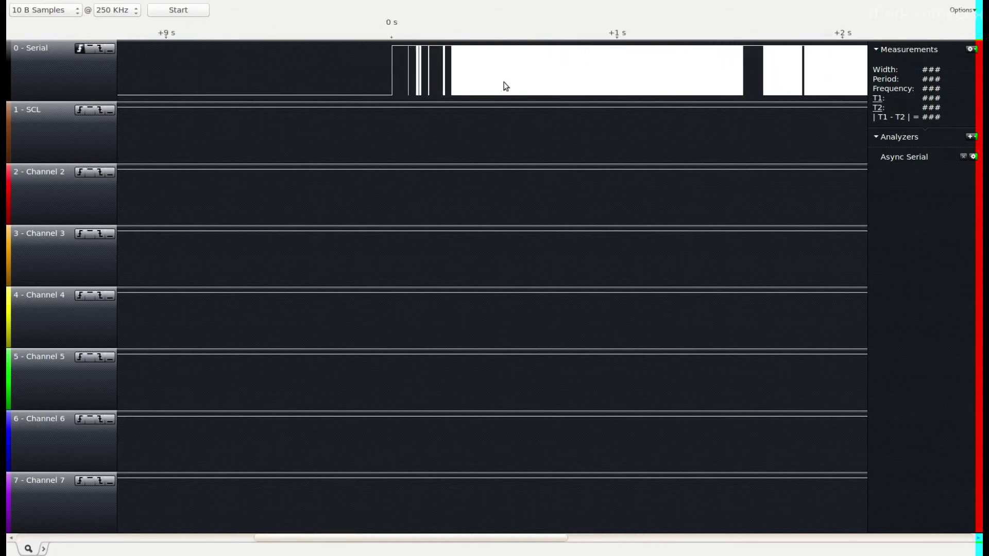
pyautogui.scroll(6, 406, 75)
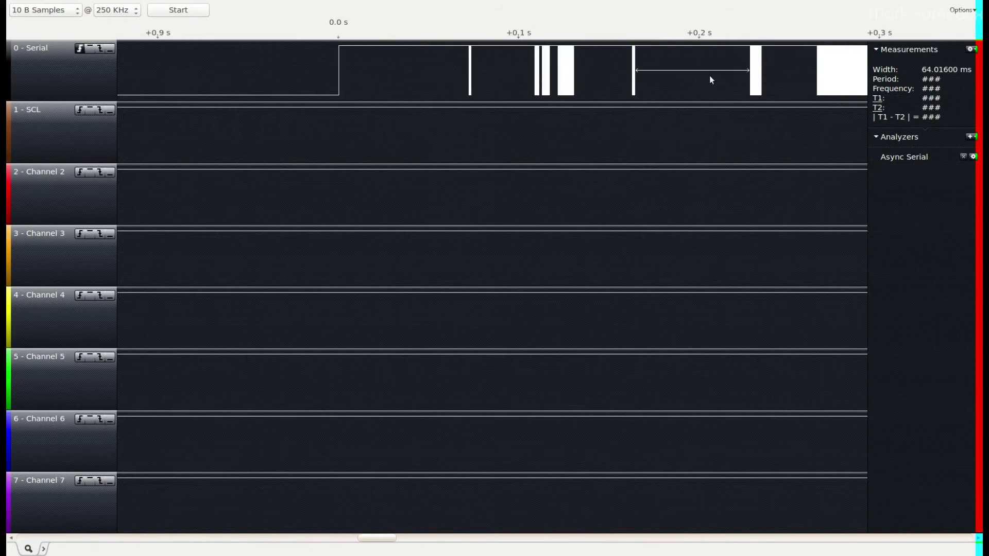
pyautogui.moveTo(469, 85); pyautogui.dragTo(247, 85)
pyautogui.moveTo(692, 84); pyautogui.dragTo(349, 73)
pyautogui.scroll(-4, 427, 82)
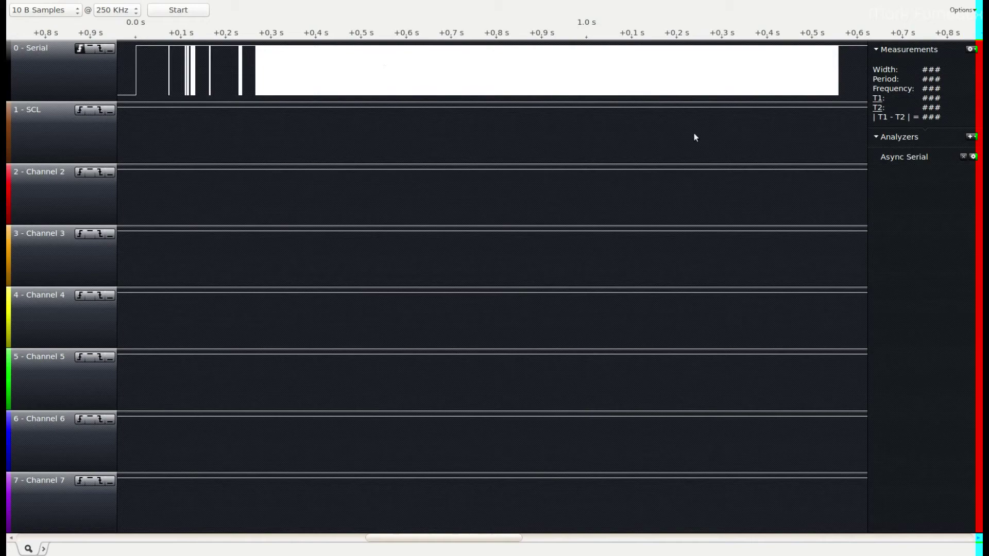
# Compare the long data block with the later blocks across the first 3 s of the capture
pyautogui.moveTo(186, 65)
pyautogui.mouseDown()
pyautogui.moveTo(414, 77)
pyautogui.moveTo(229, 67)
pyautogui.moveTo(187, 77)
pyautogui.mouseUp()
pyautogui.scroll(-4, 263, 75)
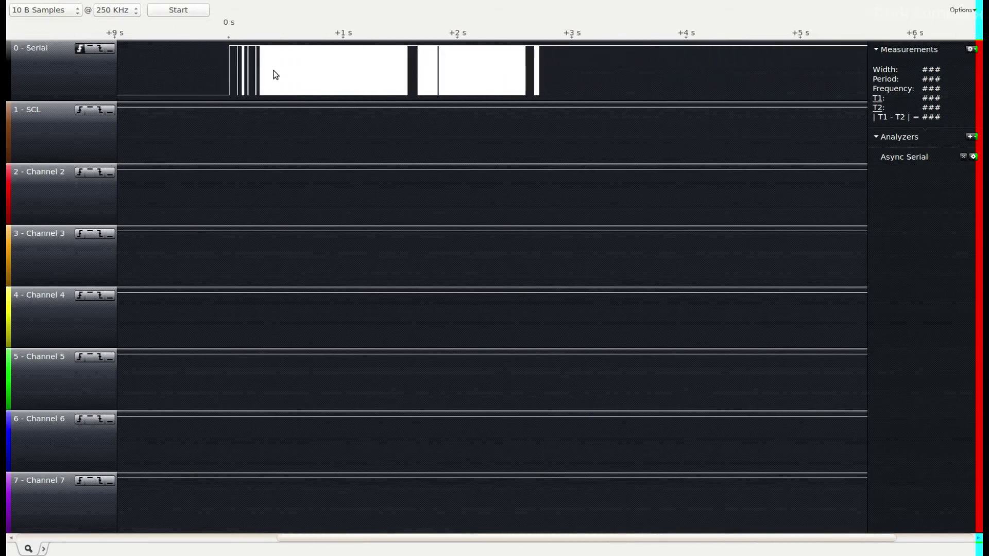
pyautogui.scroll(2, 278, 77)
pyautogui.moveTo(285, 76); pyautogui.dragTo(373, 76)
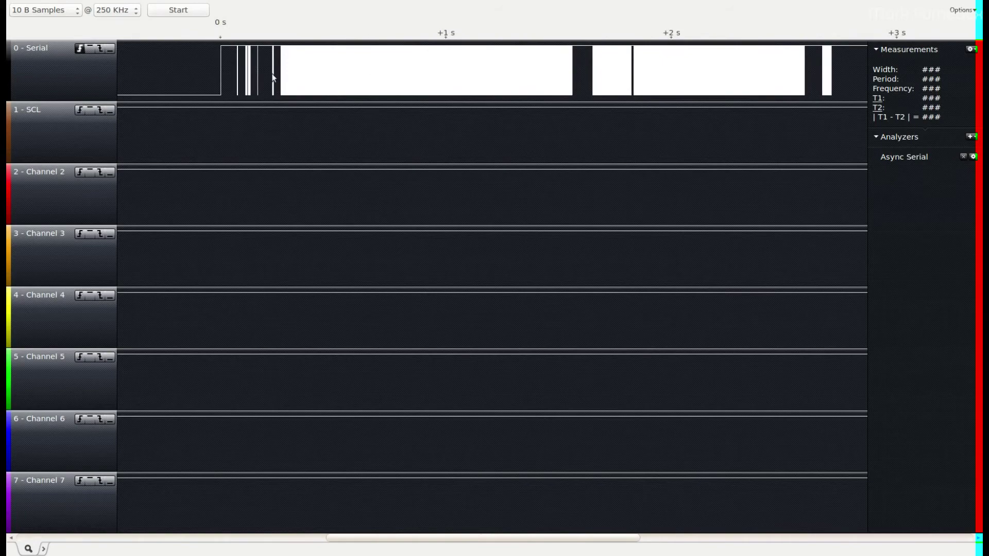